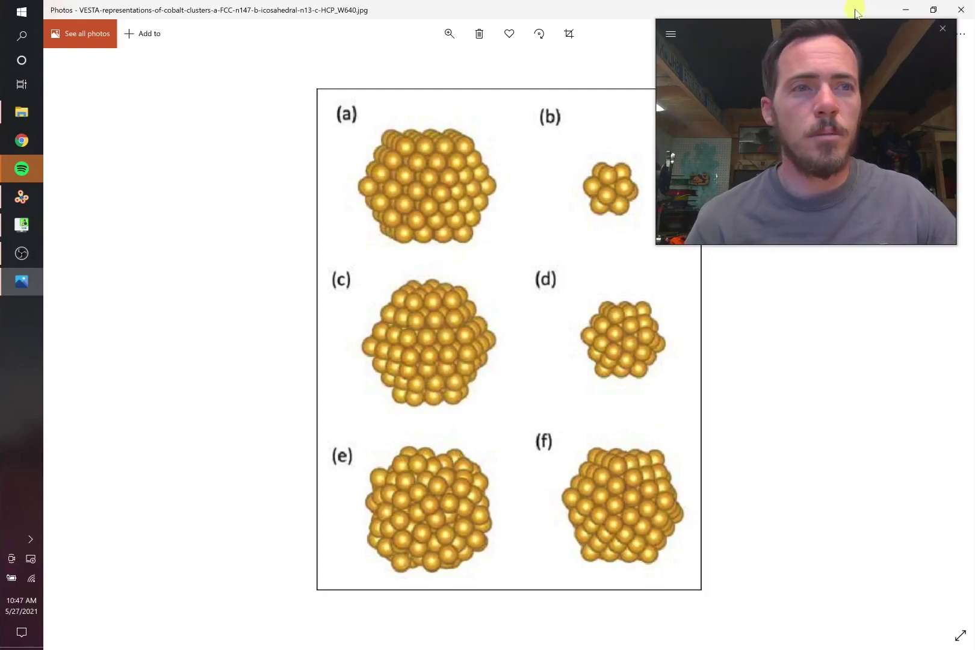
- Minimise the photo viewer, bring VESTA forward and show its recent-files list
left_click(906, 10)
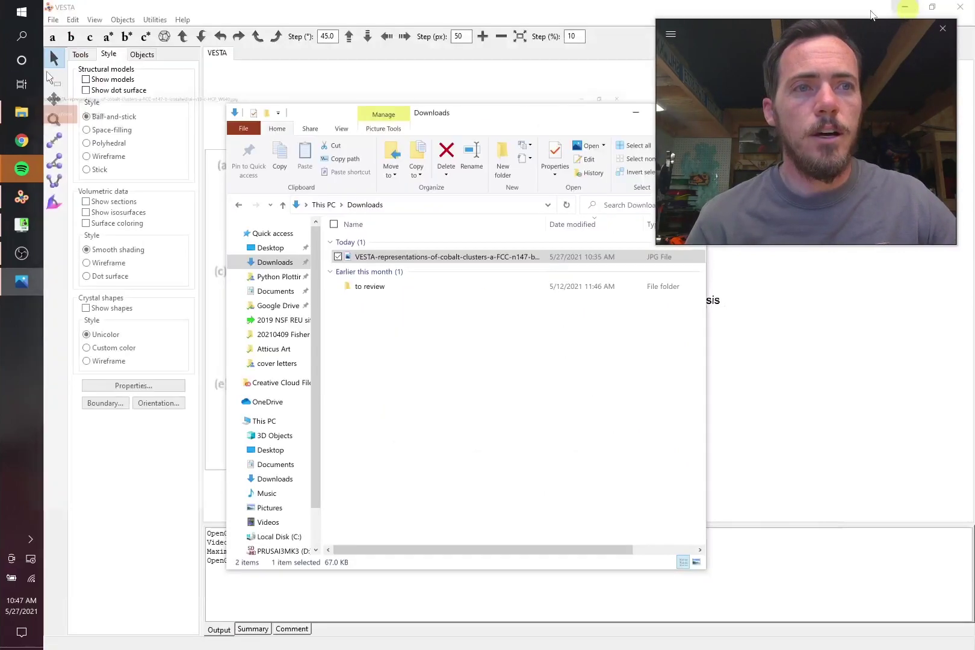
left_click(337, 8)
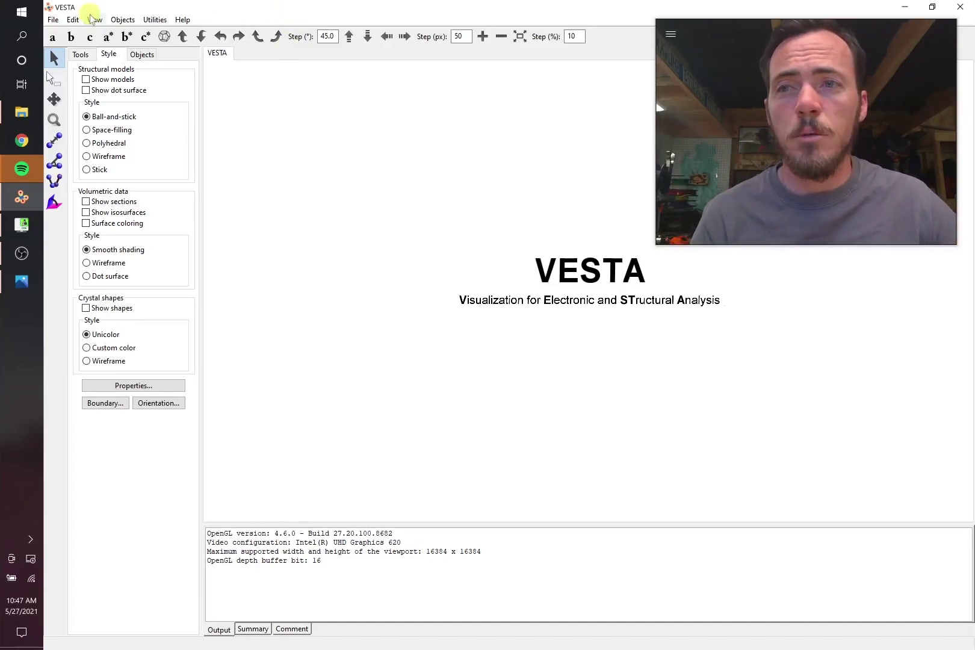
left_click(49, 21)
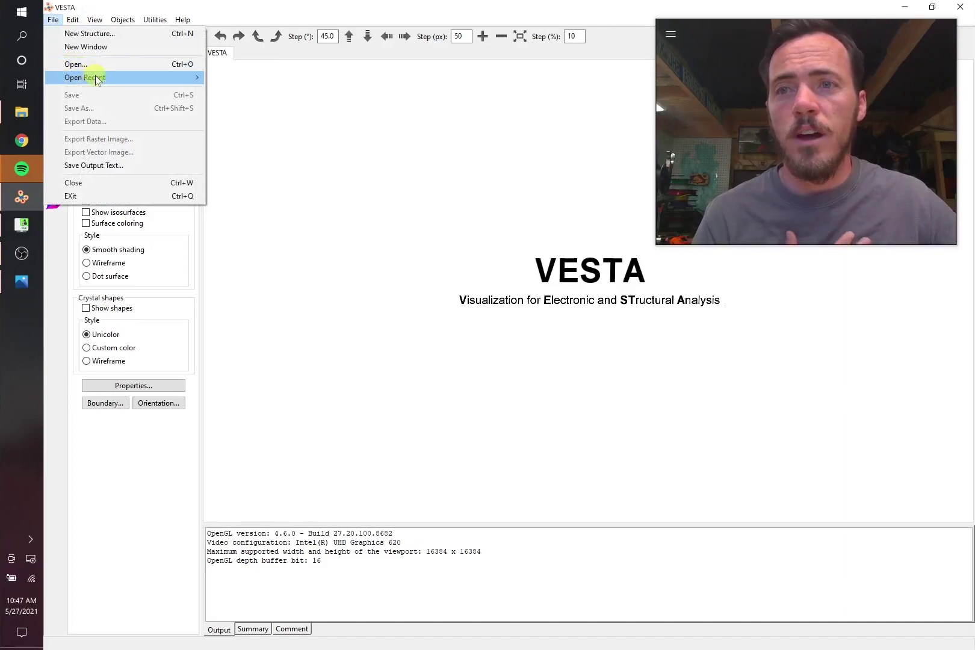
- Open Co.cif, rotate the unit cell, try space-filling and return to ball-and-stick
mouse_move(96, 77)
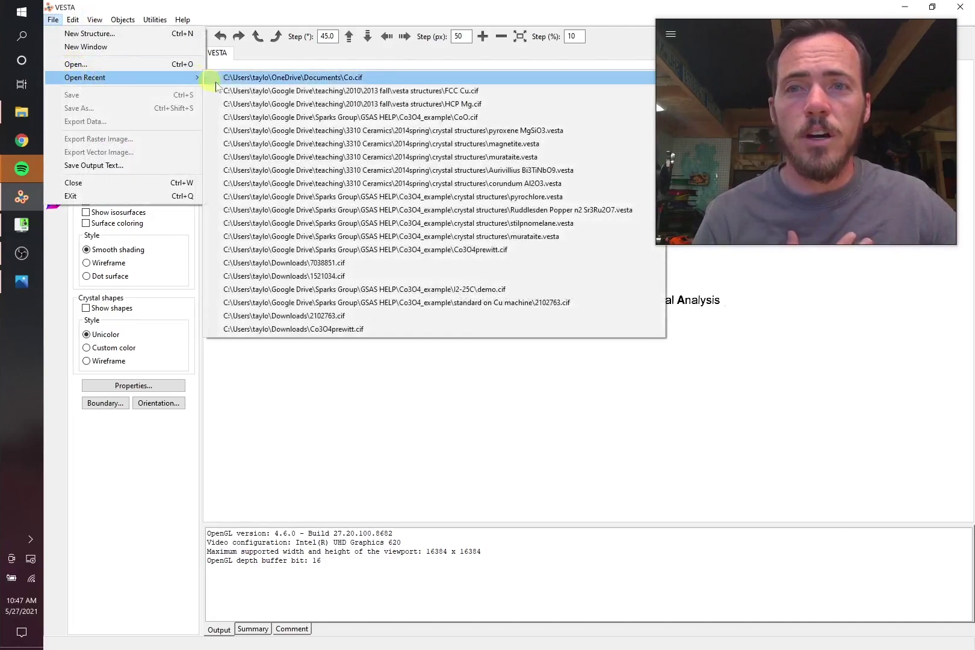
left_click(326, 82)
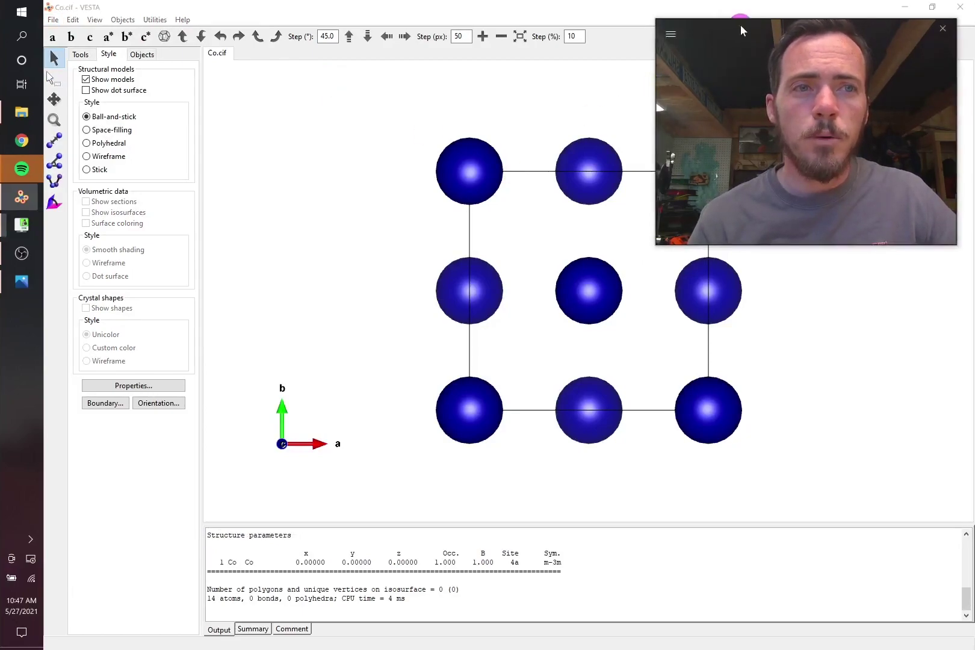
left_click_drag(685, 45, 703, 39)
left_click_drag(642, 245, 609, 261)
left_click(114, 131)
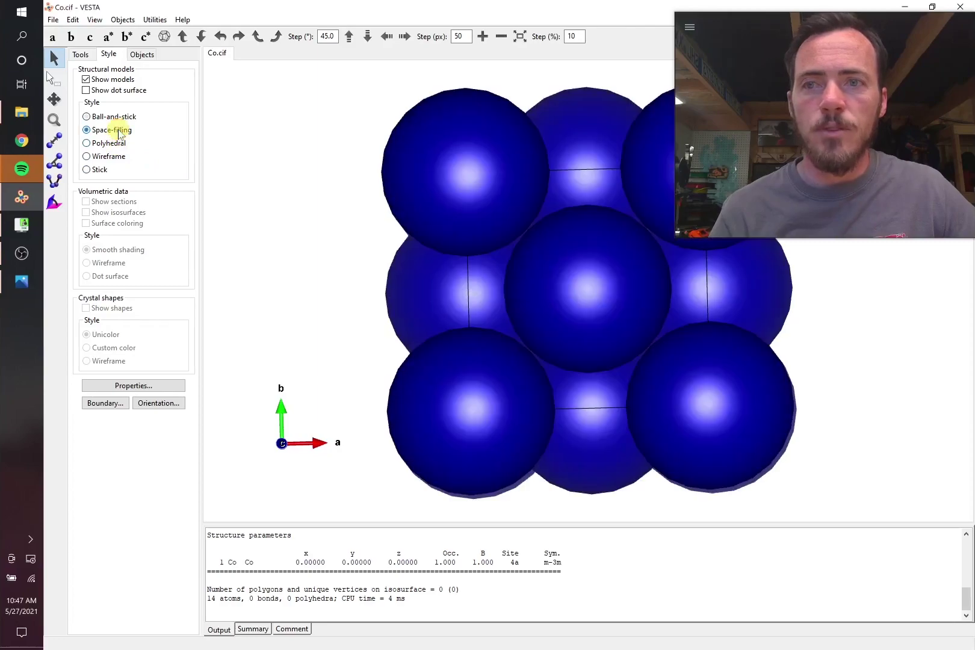
mouse_move(441, 187)
left_mouse_down()
mouse_move(515, 256)
mouse_move(590, 231)
mouse_move(544, 247)
left_mouse_up()
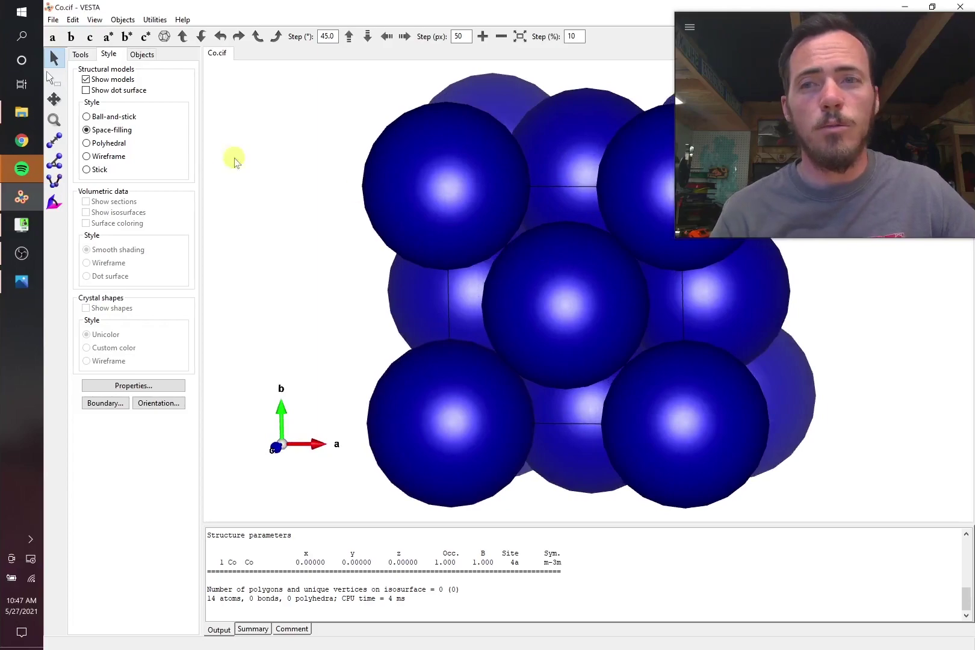
left_click(123, 117)
- Zoom the unit cell out five steps and compare it with the reference cluster image
mouse_move(760, 17)
left_mouse_down()
mouse_move(773, 65)
mouse_move(767, 32)
left_mouse_up()
left_click(504, 45)
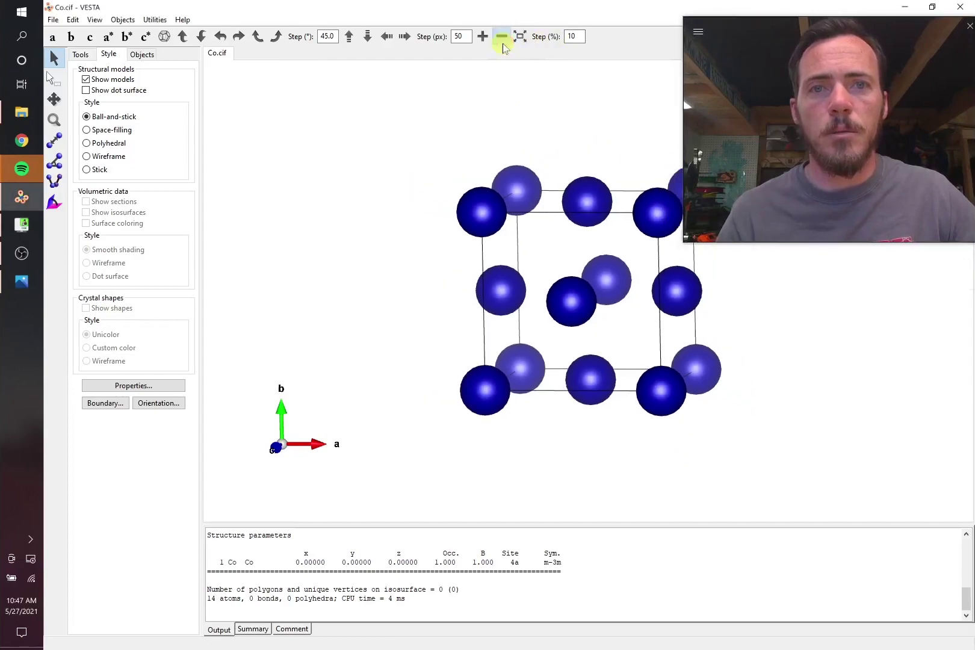
left_click(503, 44)
left_click(503, 44)
left_click(503, 45)
left_click(503, 45)
left_click(504, 44)
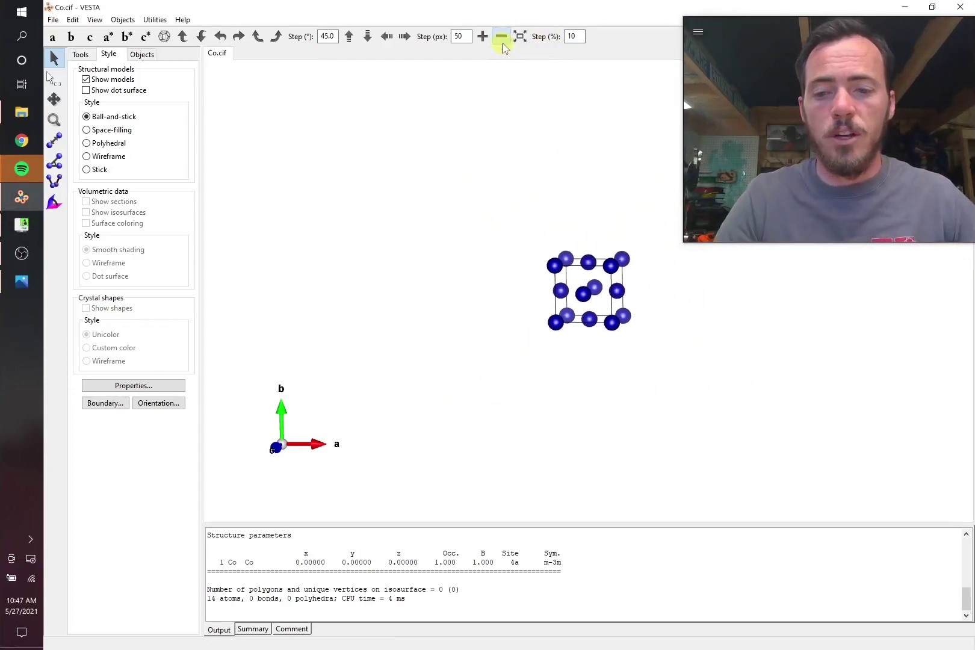
key("alt+Tab")
key("alt+Tab")
key("alt+Tab")
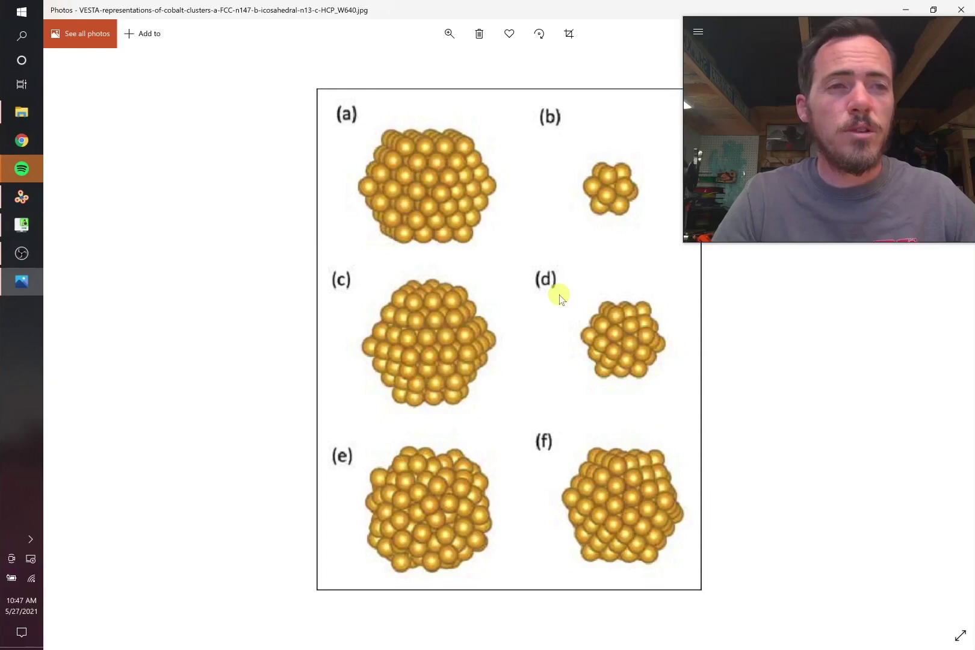
key("alt+Tab")
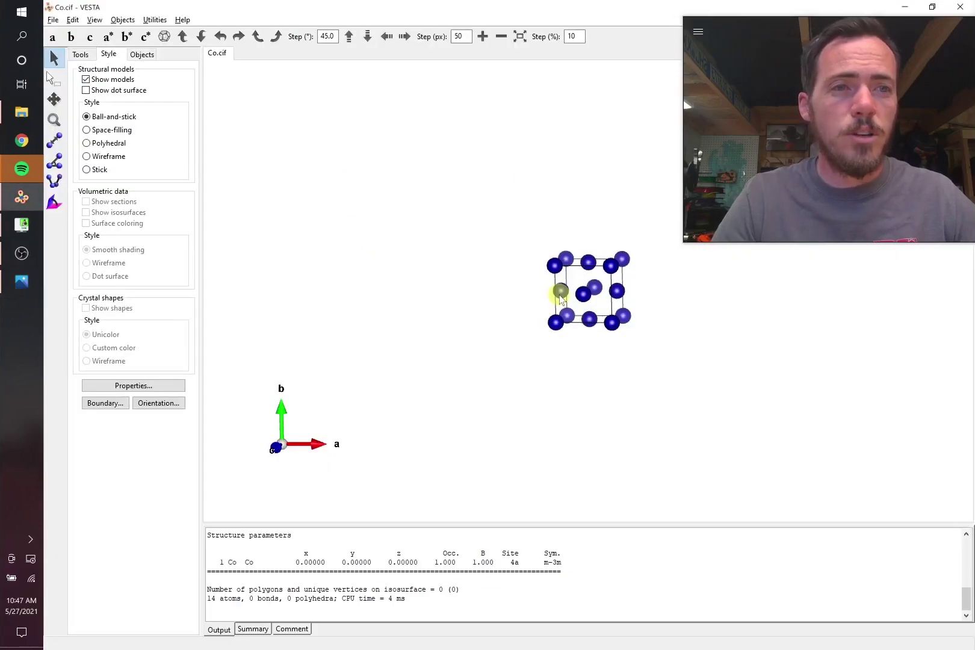
- Add a (111) crystal-shape plane at 3 × d (6.13839 Å), forming an octahedron around the cell
left_click(72, 19)
mouse_move(116, 65)
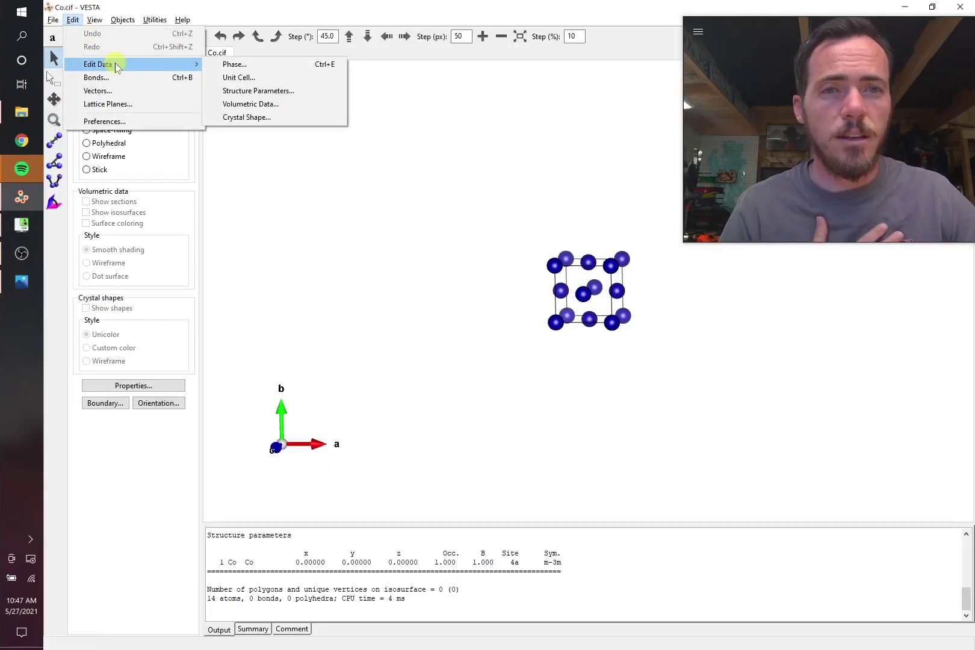
left_click(252, 118)
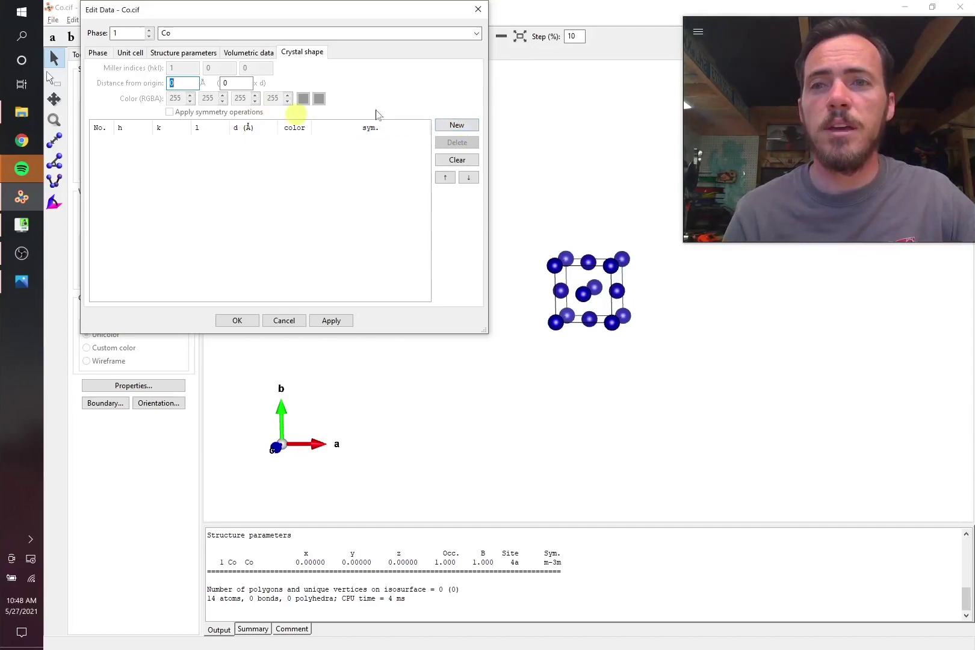
left_click(455, 125)
double_click(211, 68)
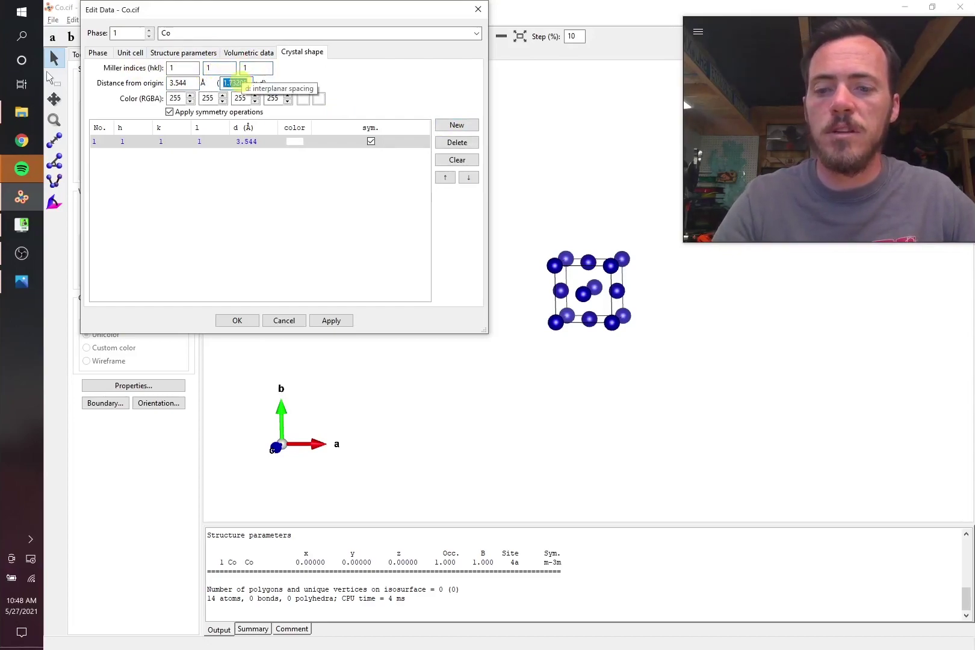
type("3")
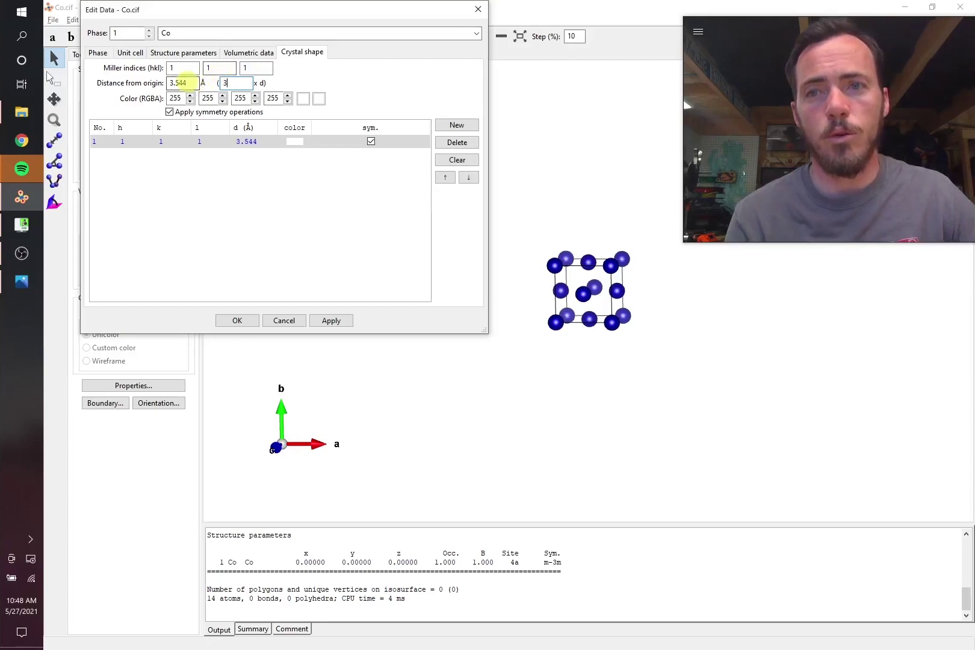
left_click(338, 325)
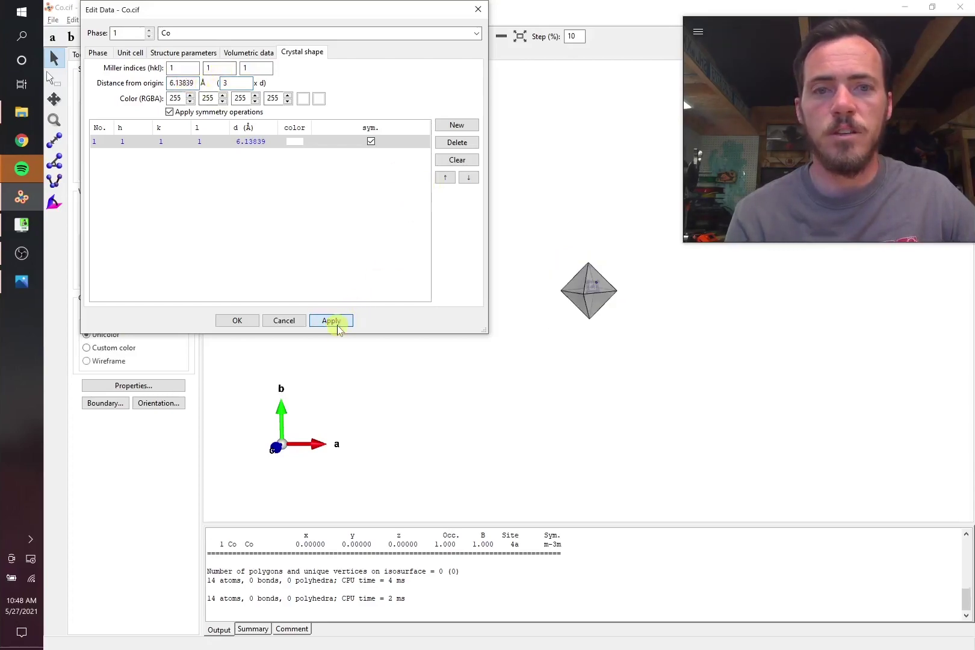
left_click(477, 11)
left_click(483, 36)
- Zoom in on the octahedron and tilt it obliquely, checking against the reference image
left_click(483, 36)
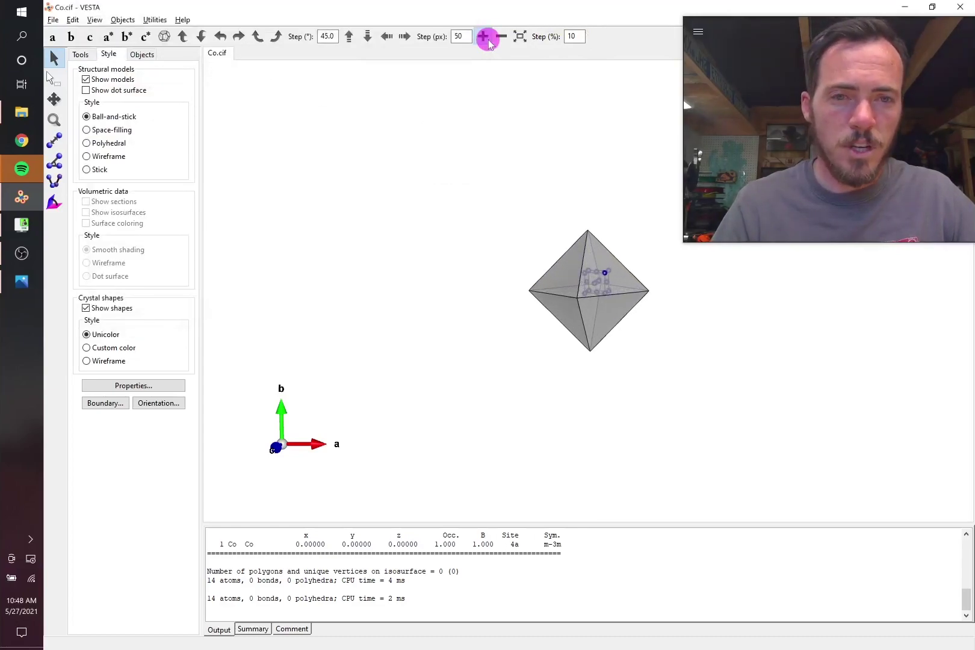
left_click_drag(568, 315, 682, 300)
key("alt+Tab")
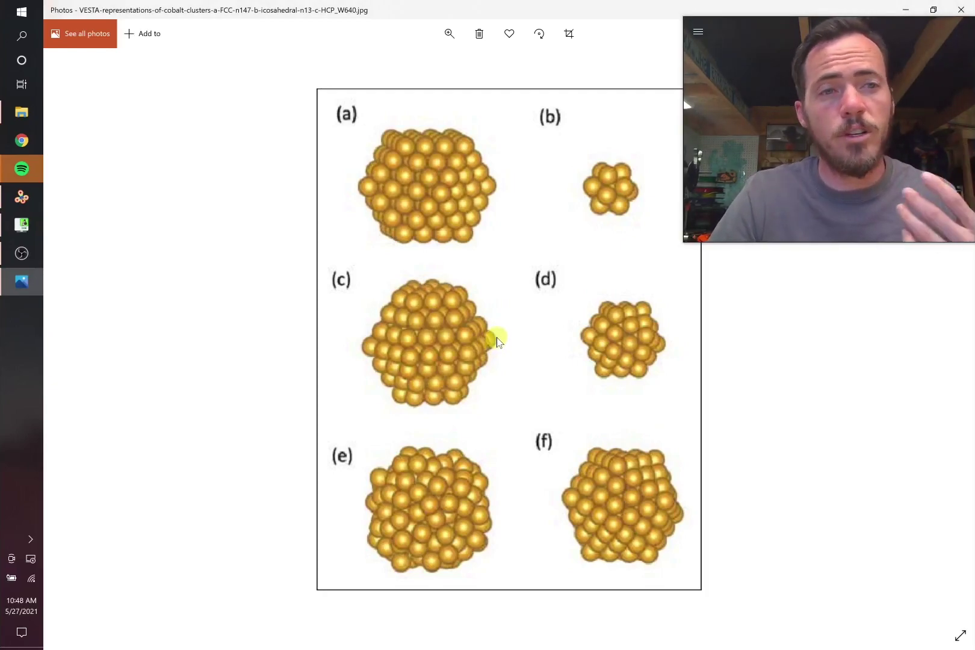
key("alt+Tab")
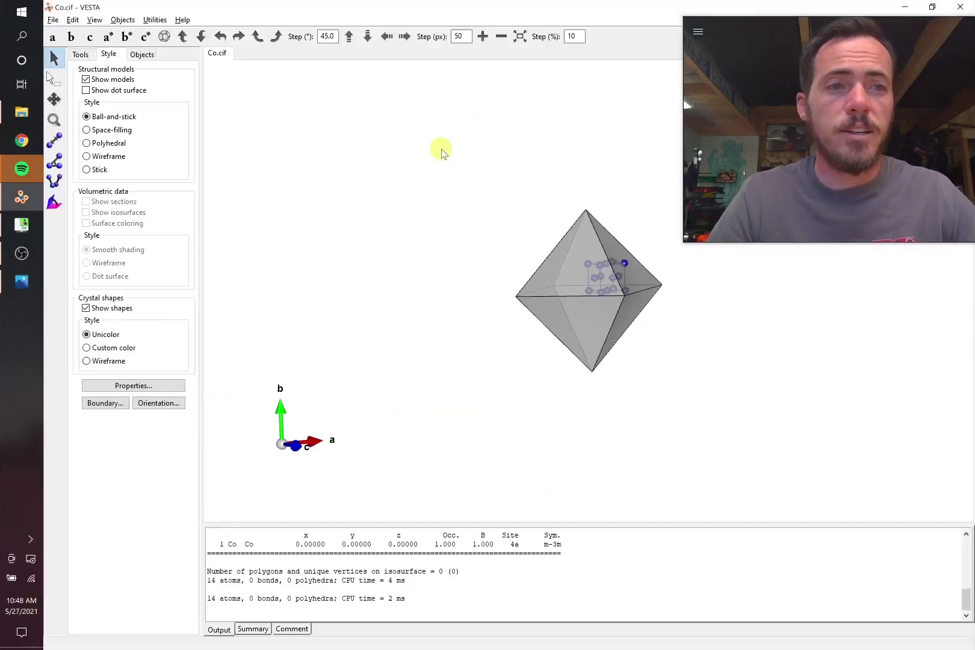
- Add a {100} crystal-shape plane at 2 × d (7.088 Å) to truncate the octahedron, then confirm
left_click(72, 19)
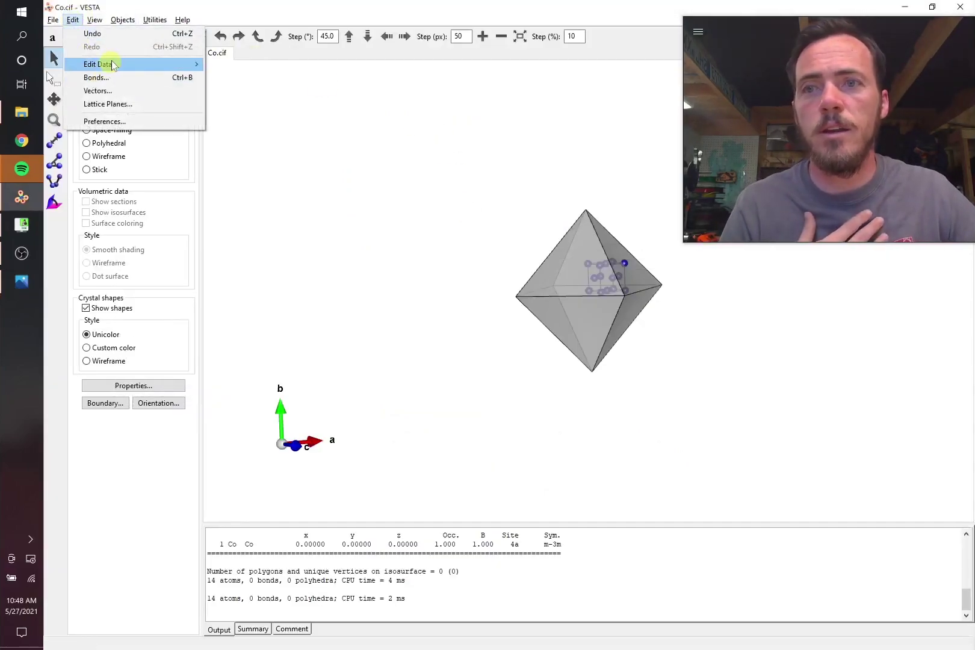
mouse_move(106, 64)
left_click(247, 117)
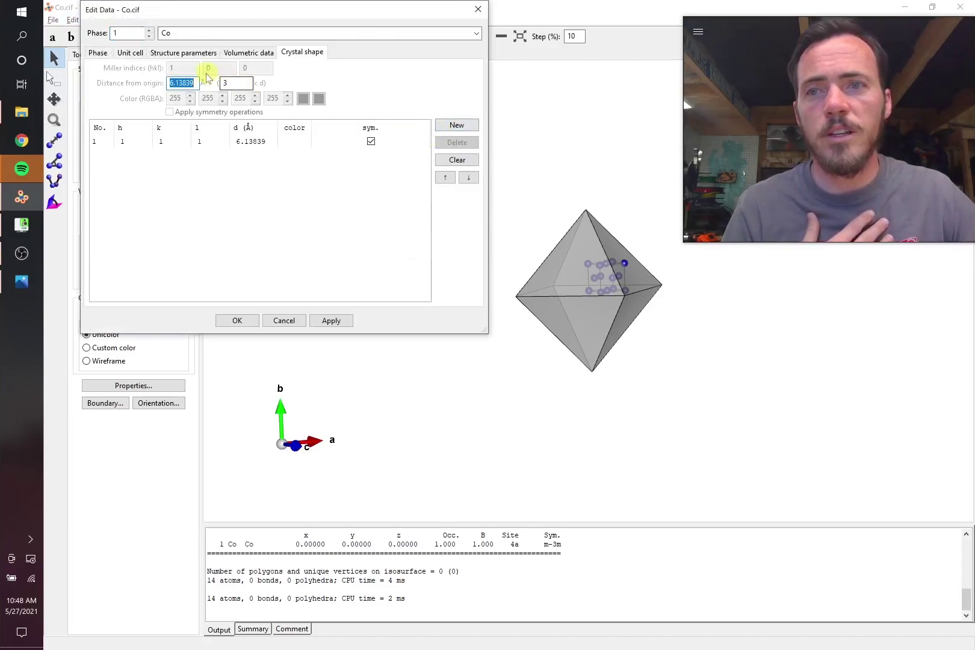
left_click(456, 125)
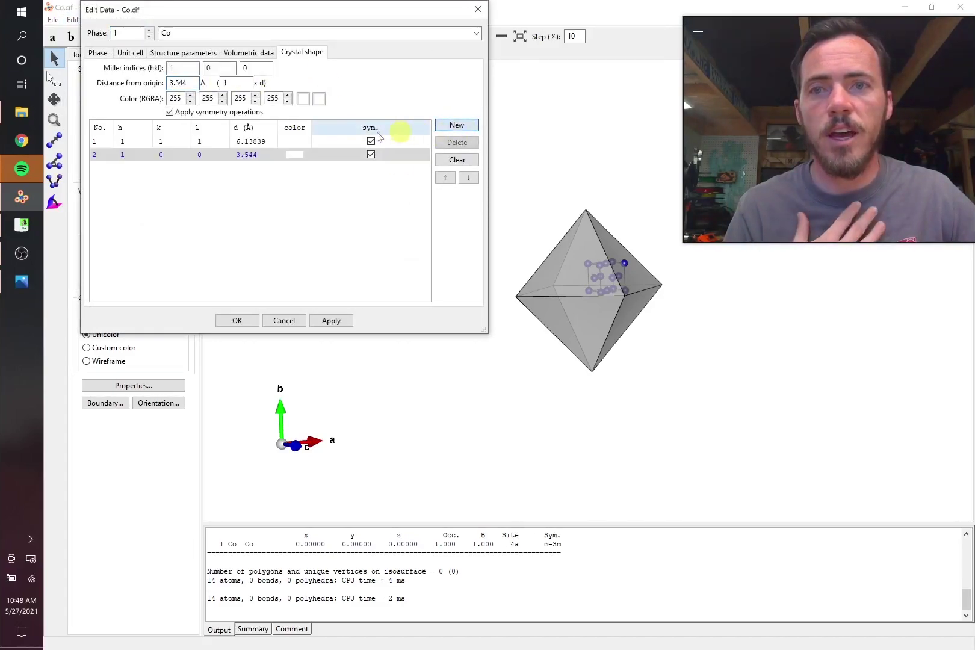
left_click(224, 82)
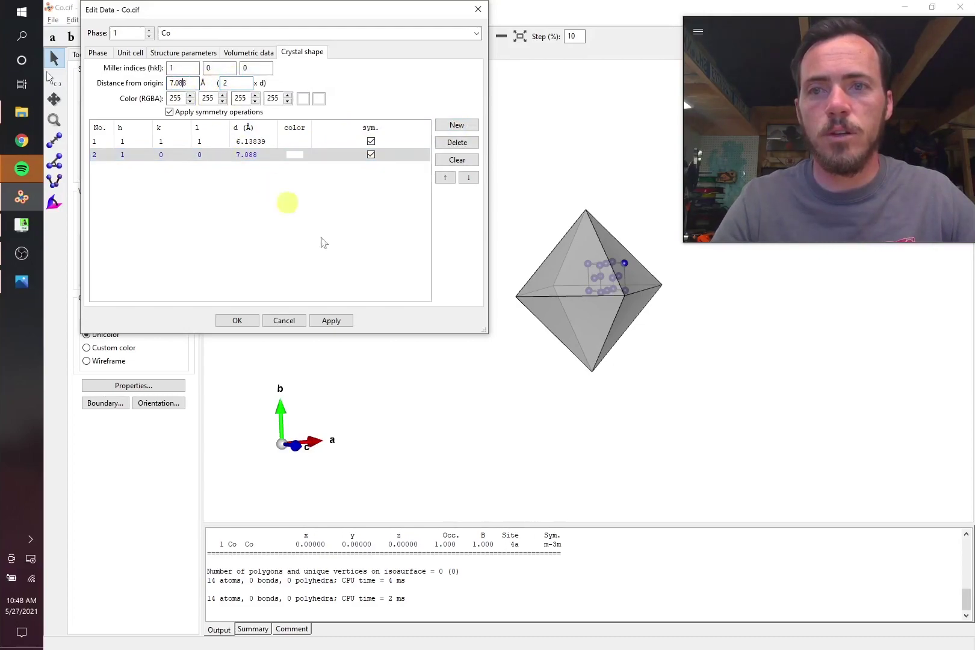
left_click(339, 321)
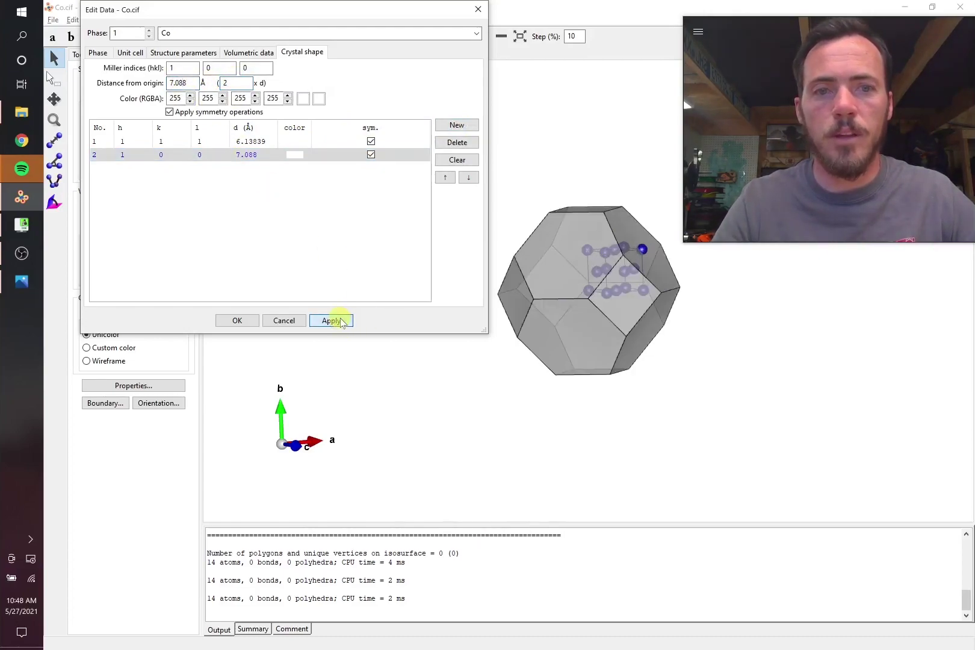
left_click(237, 320)
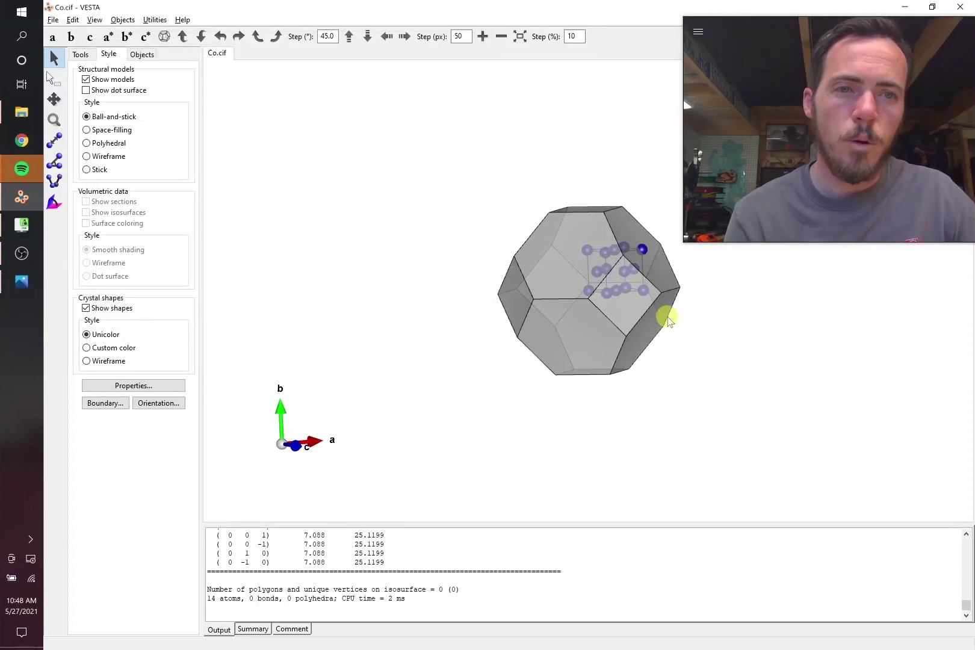
- Rotate the truncated octahedron face-on and compare it with the reference cluster image
left_click_drag(668, 318, 591, 334)
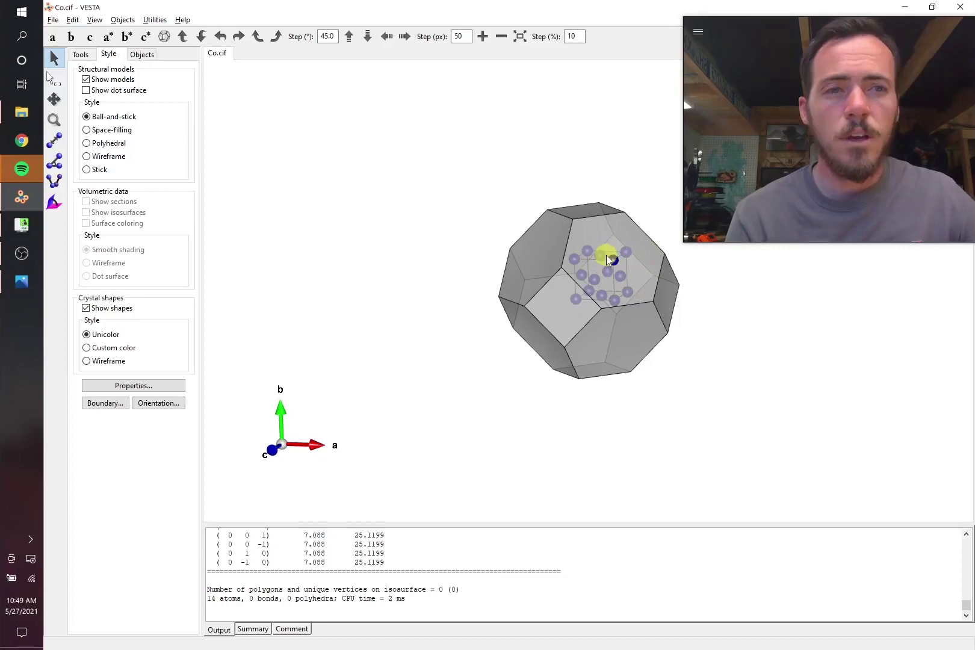
left_click_drag(572, 265, 541, 269)
key("alt+Tab")
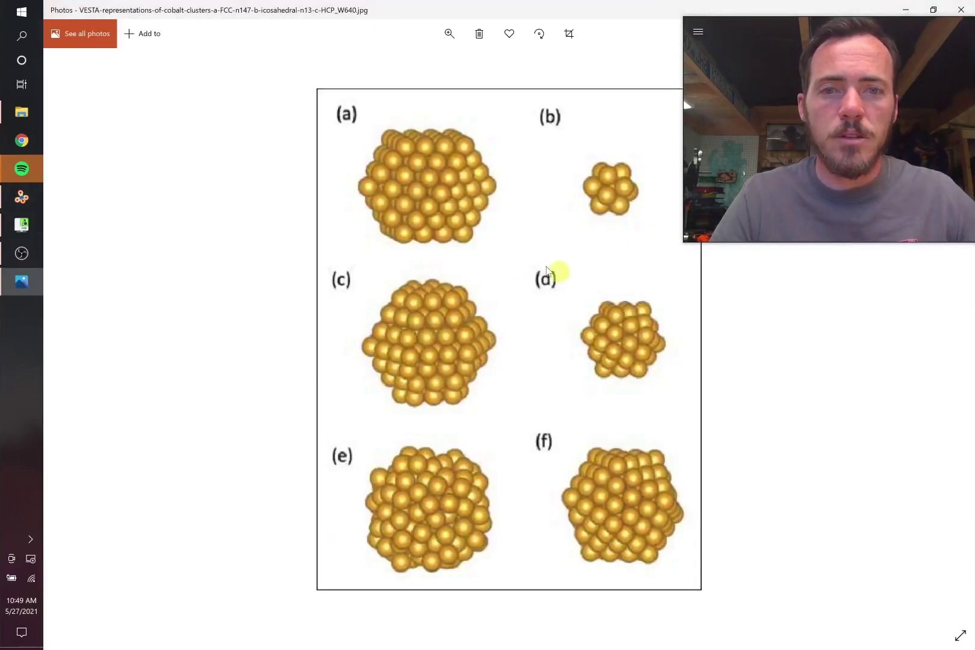
key("alt+Tab")
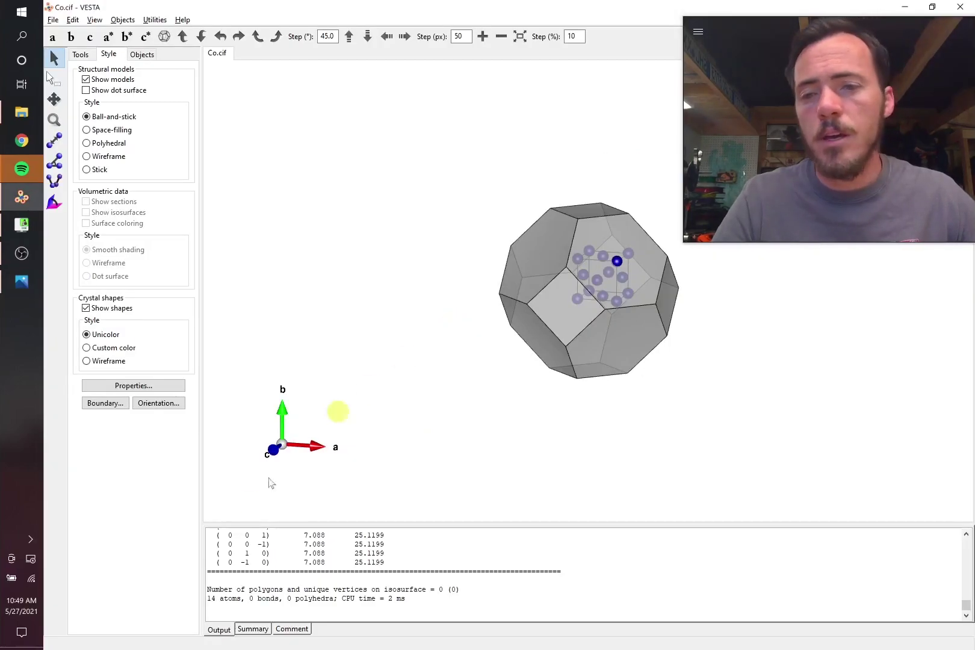
- Open the Boundary settings and enter ranges of −3 to 3 for x, y and z
left_click(121, 408)
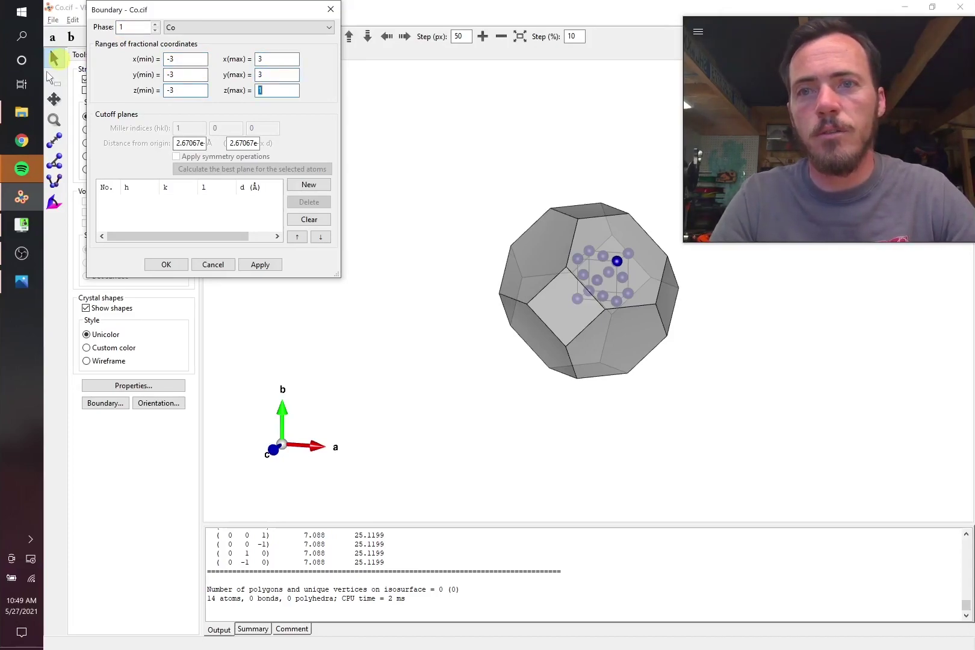
- Apply the −3 to 3 boundary, building 1099 atoms, then enlarge and view along a
left_click(262, 264)
left_click(166, 264)
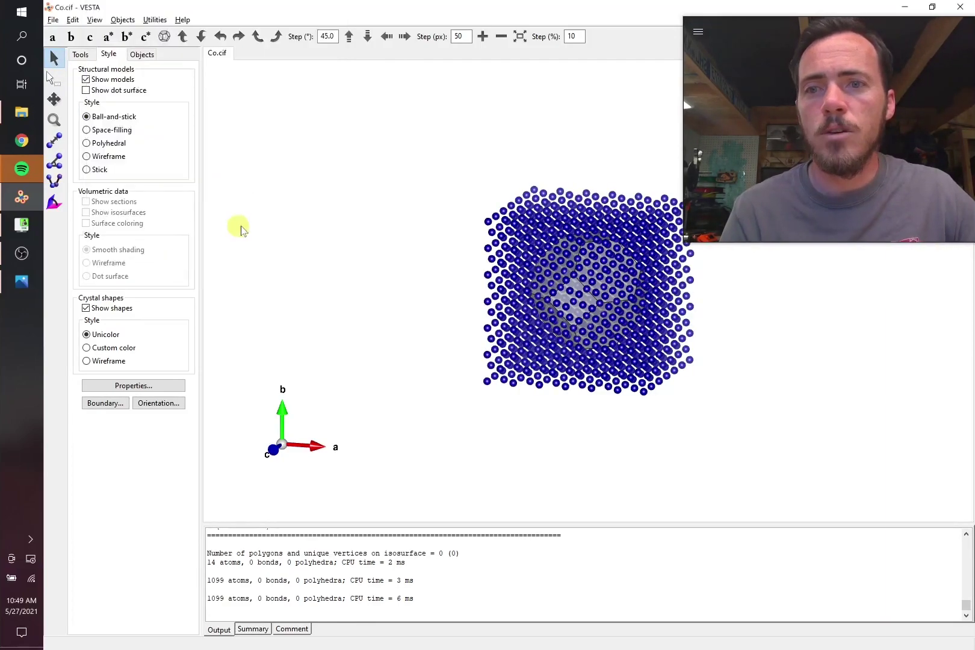
left_click(483, 38)
left_click(483, 38)
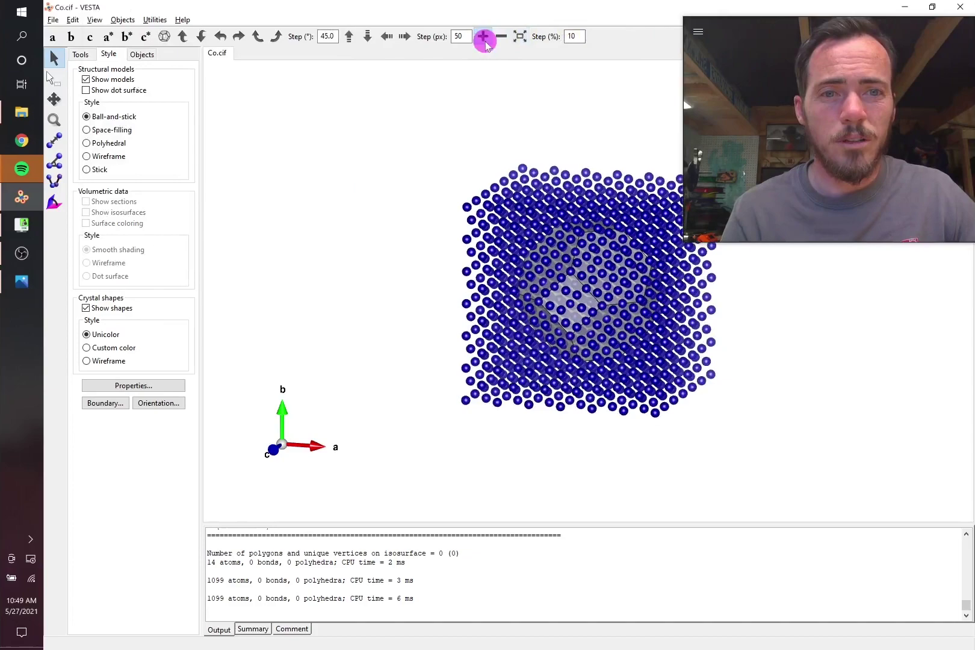
left_click(483, 37)
left_click(483, 37)
left_click(483, 37)
left_click(53, 39)
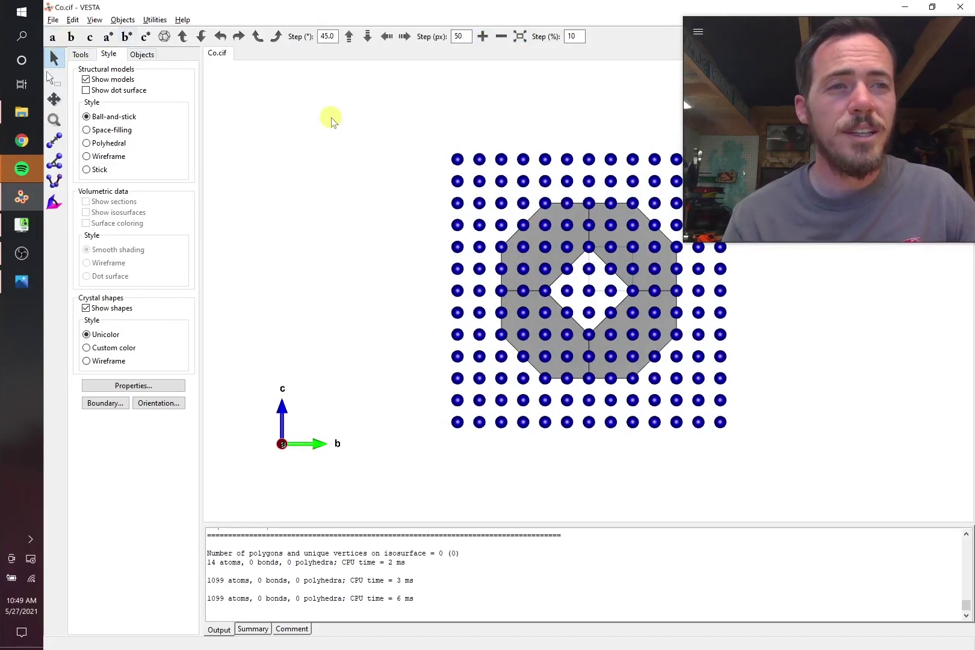
- Pan and rotate the lattice, then view it along the a and c axes
left_click(56, 79)
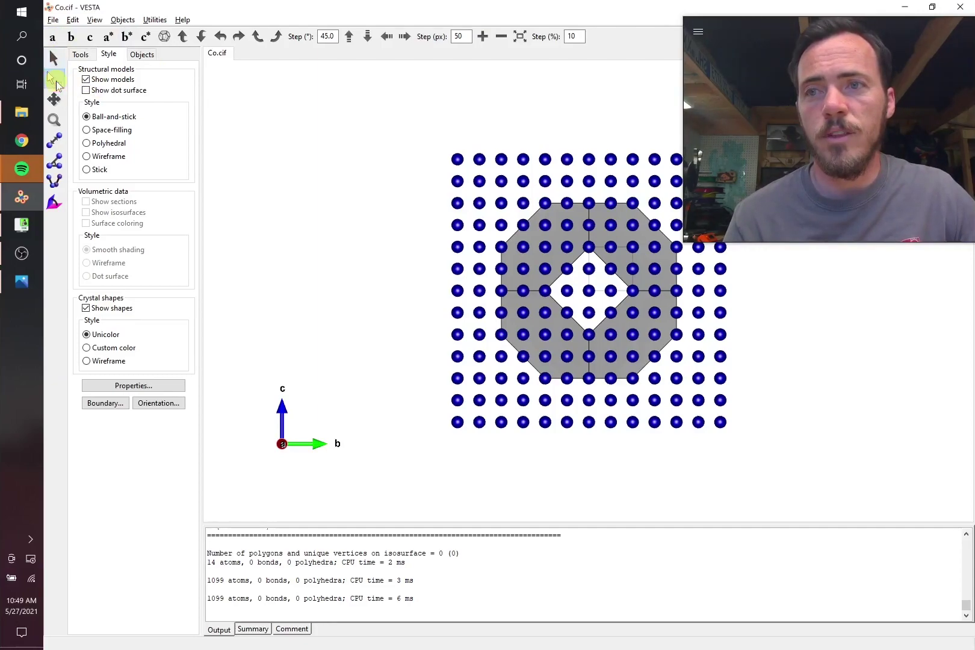
left_click(388, 37)
left_click(387, 37)
left_click(388, 37)
left_click(388, 37)
left_click(387, 37)
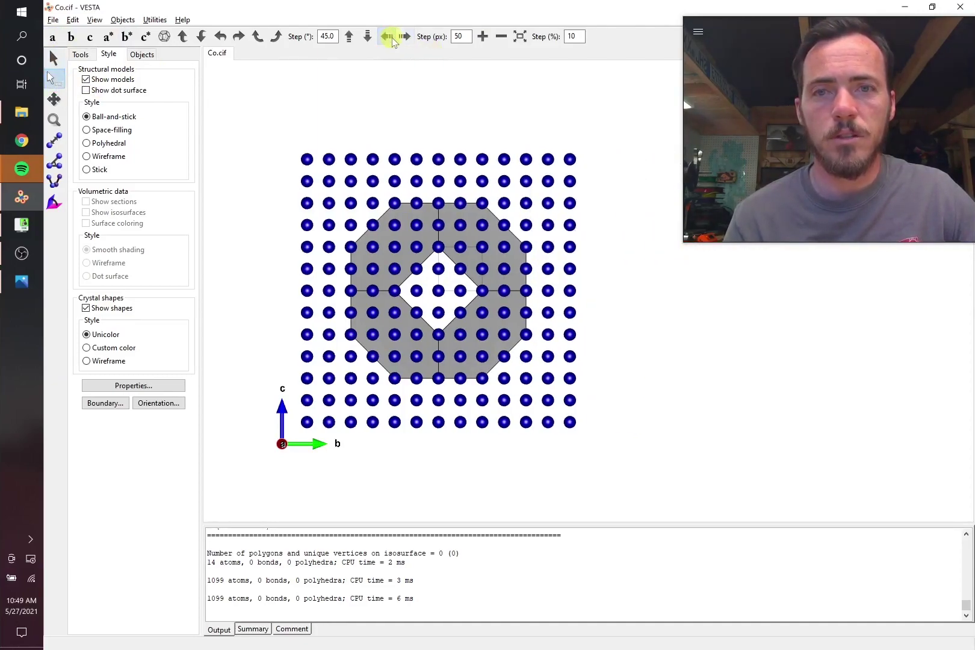
left_click(405, 37)
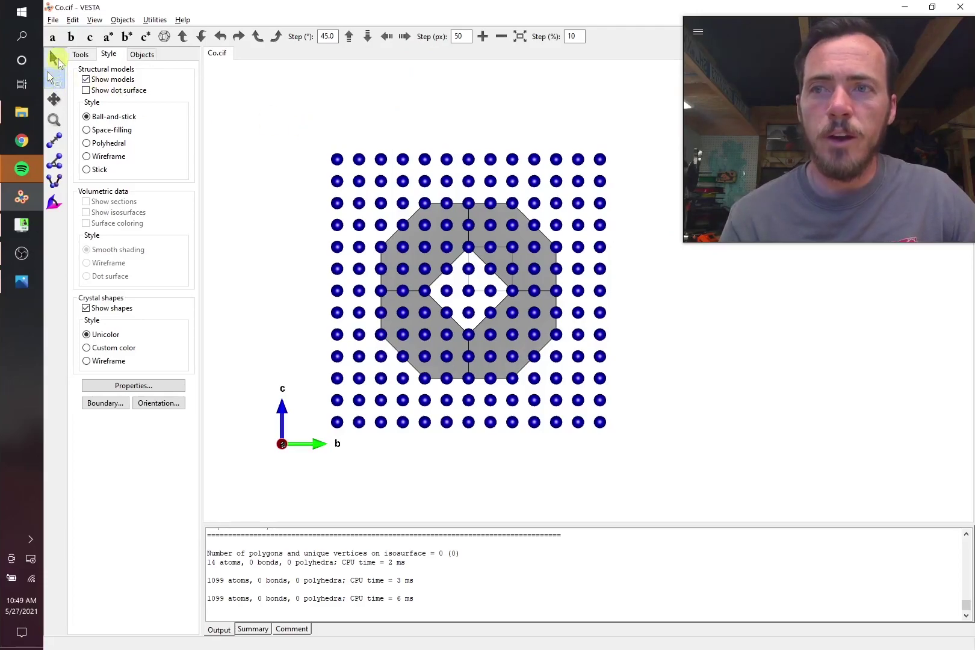
left_click_drag(413, 168, 433, 190)
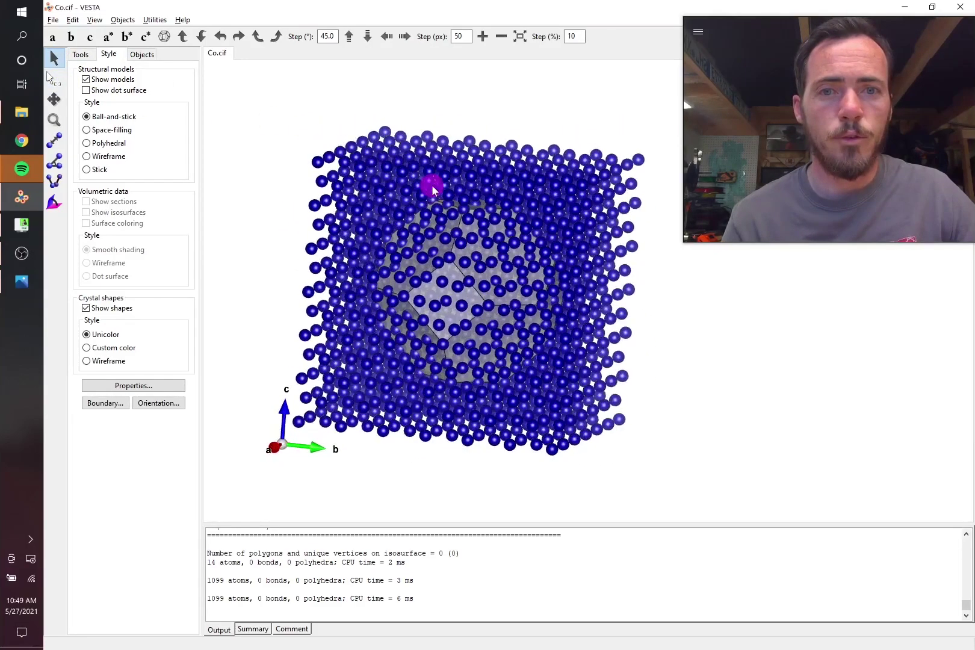
left_click(59, 38)
left_click(90, 37)
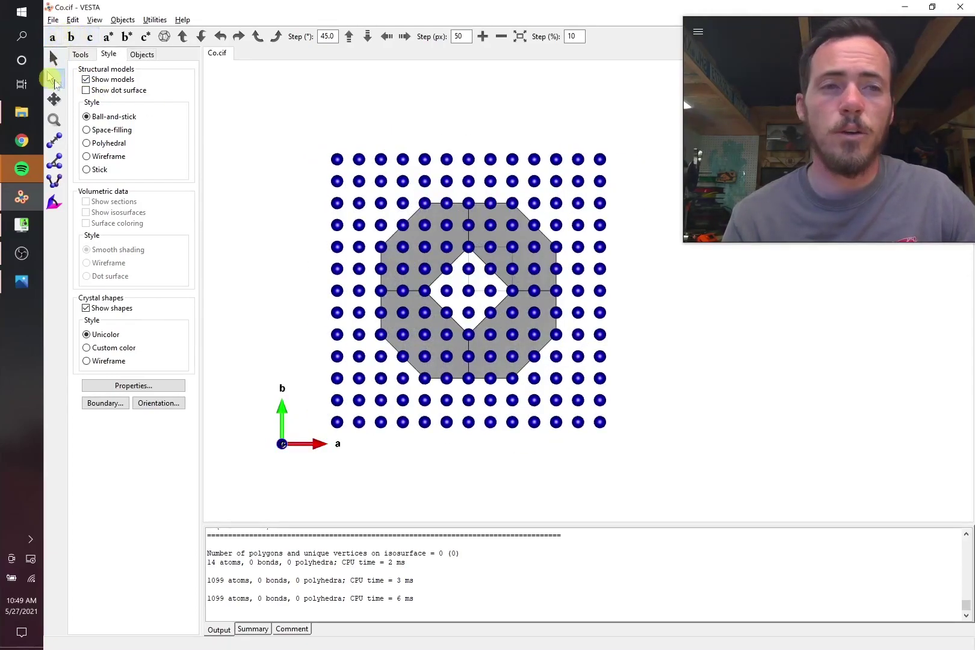
- Delete the outer left columns, top rows and right columns outside the outline
left_click_drag(308, 133, 363, 483)
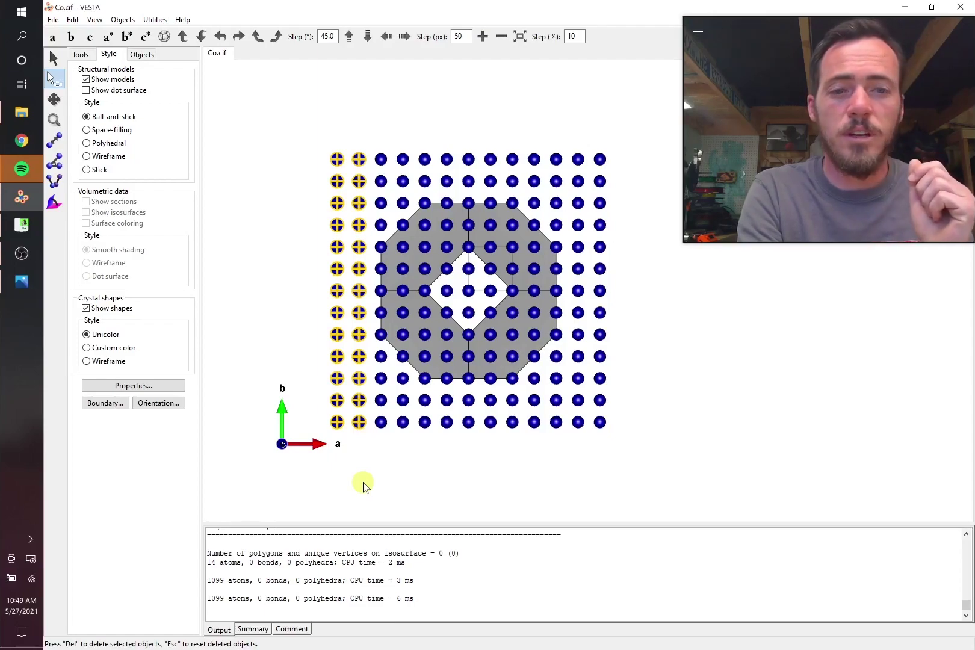
key("Delete")
left_click_drag(363, 144, 344, 370)
key("Delete")
key("Delete")
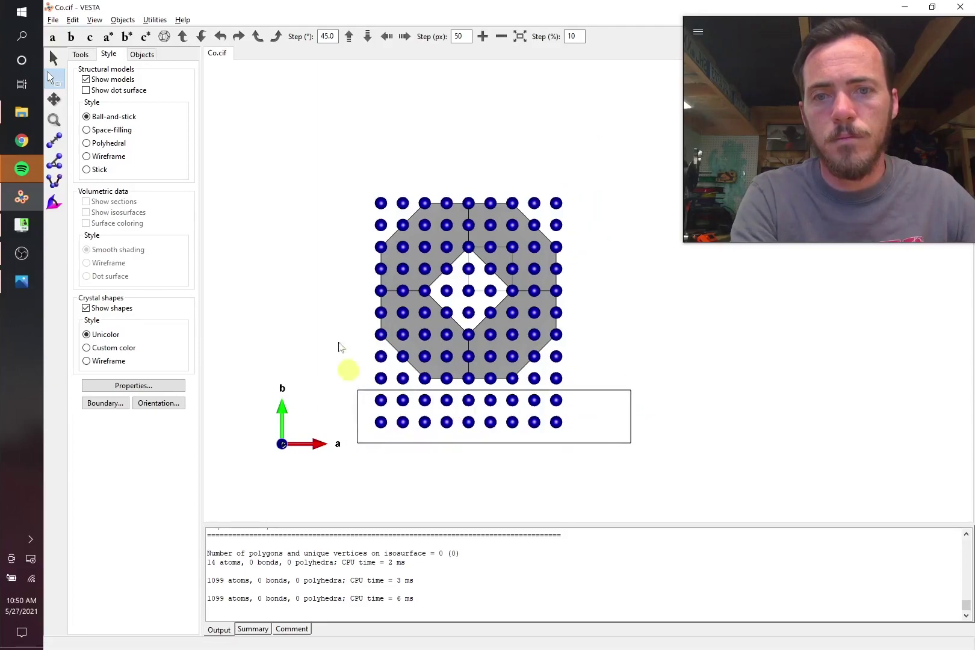
- In the b-axis view, delete the outer left and right atom columns beyond the outline
key("Delete")
left_click(70, 37)
left_click_drag(292, 134, 377, 441)
key("Delete")
left_click_drag(569, 168, 639, 405)
key("Delete")
- View the cluster along c* and turn it about the vertical axis
left_click(146, 37)
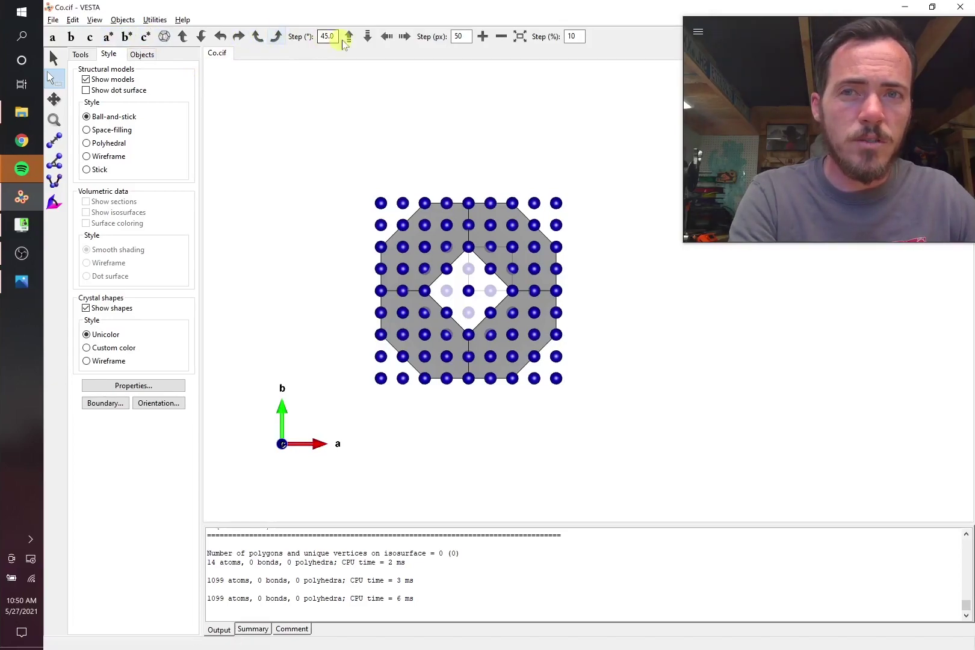
left_click(239, 37)
left_click(238, 38)
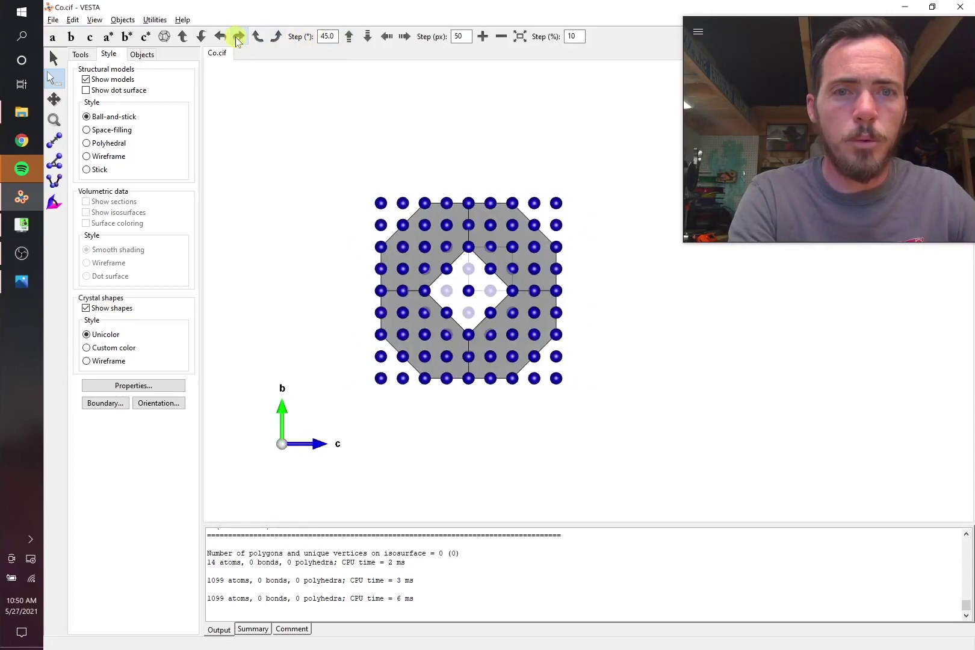
left_click(220, 38)
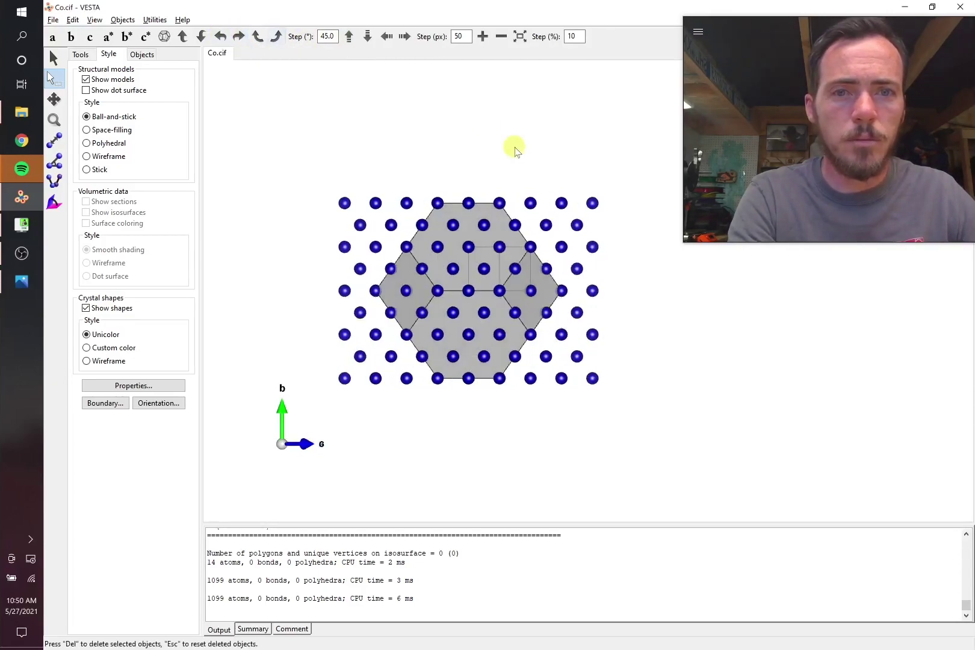
- Delete atoms beyond the hexagon's right edge and its lower corners
key("Delete")
left_click_drag(533, 184, 631, 420)
key("Delete")
key("Delete")
left_click_drag(578, 335, 548, 358)
key("Delete")
key("Delete")
left_click_drag(522, 367, 547, 394)
left_click_drag(314, 305, 381, 396)
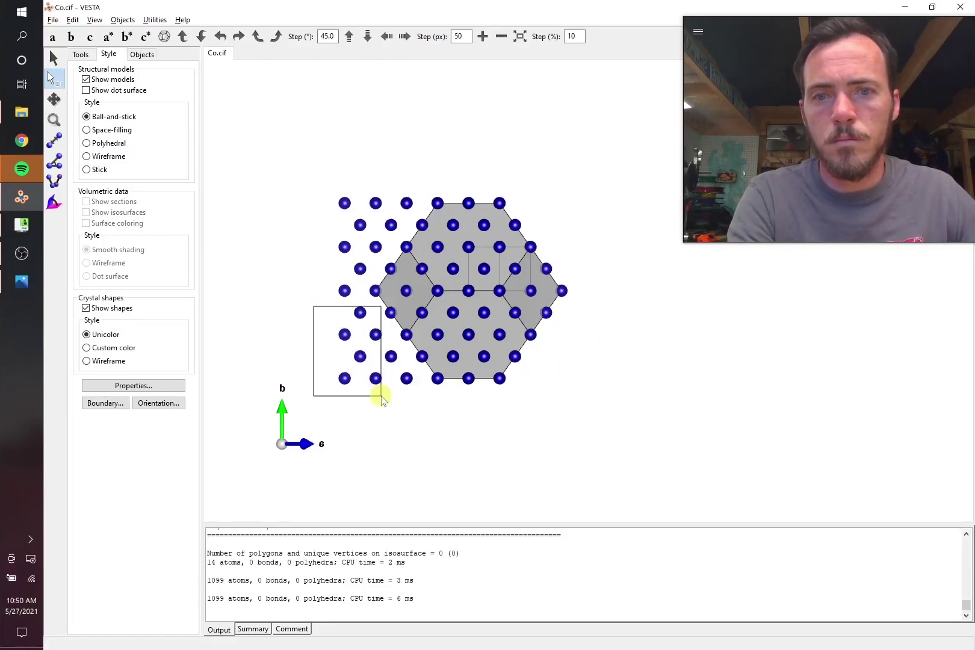
key("Delete")
left_click_drag(412, 235, 412, 235)
- Turn the view further and delete the remaining stray atoms on the left and right sides
key("Delete")
left_click_drag(311, 233, 354, 308)
key("Delete")
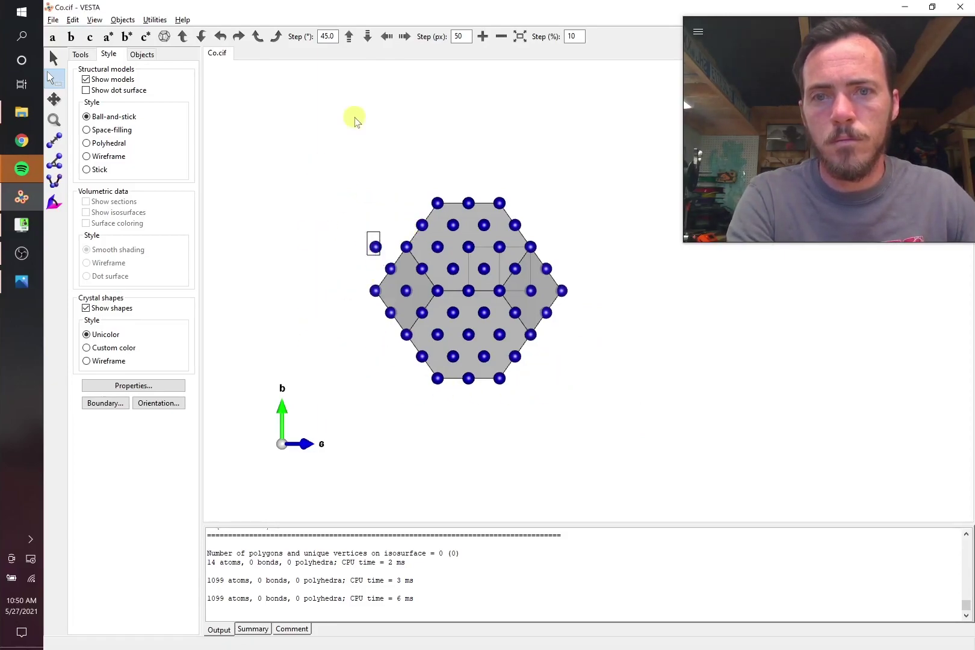
left_click(238, 36)
left_click(238, 36)
left_click_drag(313, 156, 385, 265)
key("Delete")
left_click_drag(392, 181, 402, 229)
key("Delete")
left_click_drag(311, 270, 364, 398)
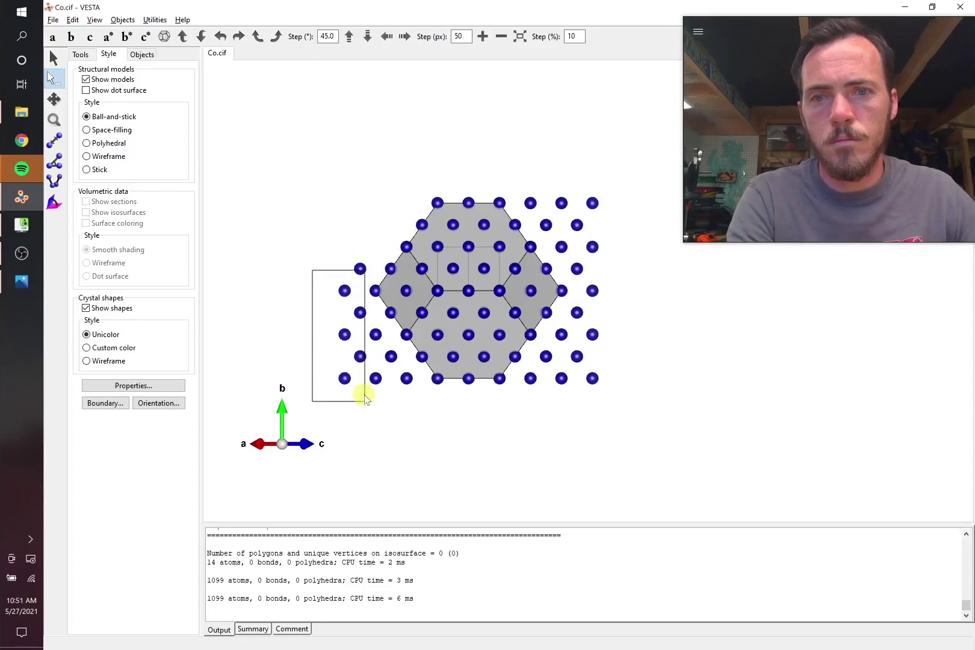
key("Delete")
left_click_drag(361, 326, 414, 388)
key("Delete")
left_click_drag(518, 185, 605, 214)
key("Delete")
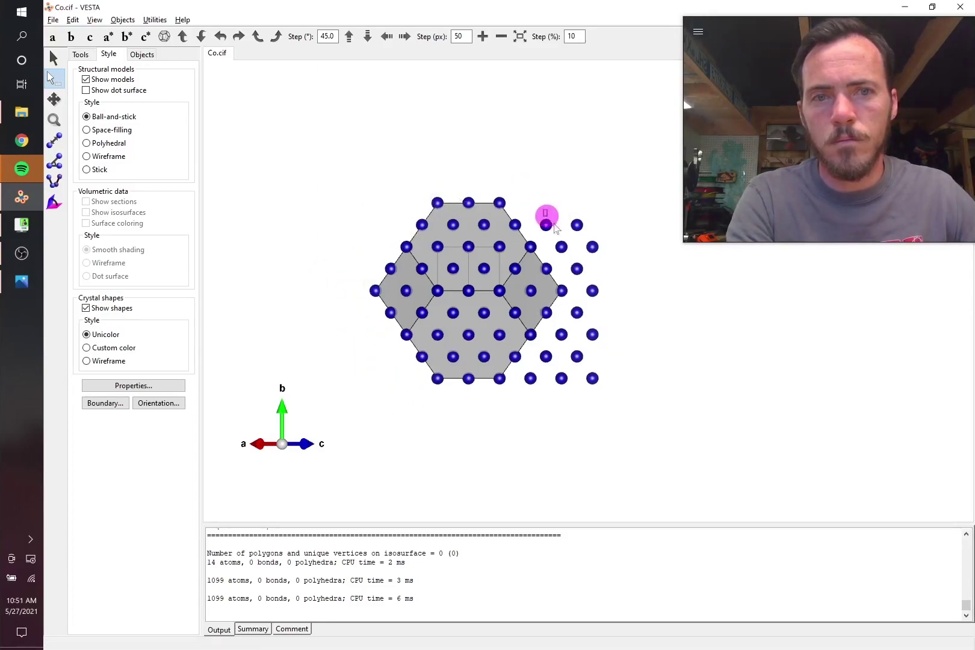
left_click_drag(547, 218, 587, 237)
key("Delete")
left_click_drag(559, 235, 613, 415)
key("Delete")
left_click_drag(570, 357, 535, 391)
key("Delete")
left_click(530, 378)
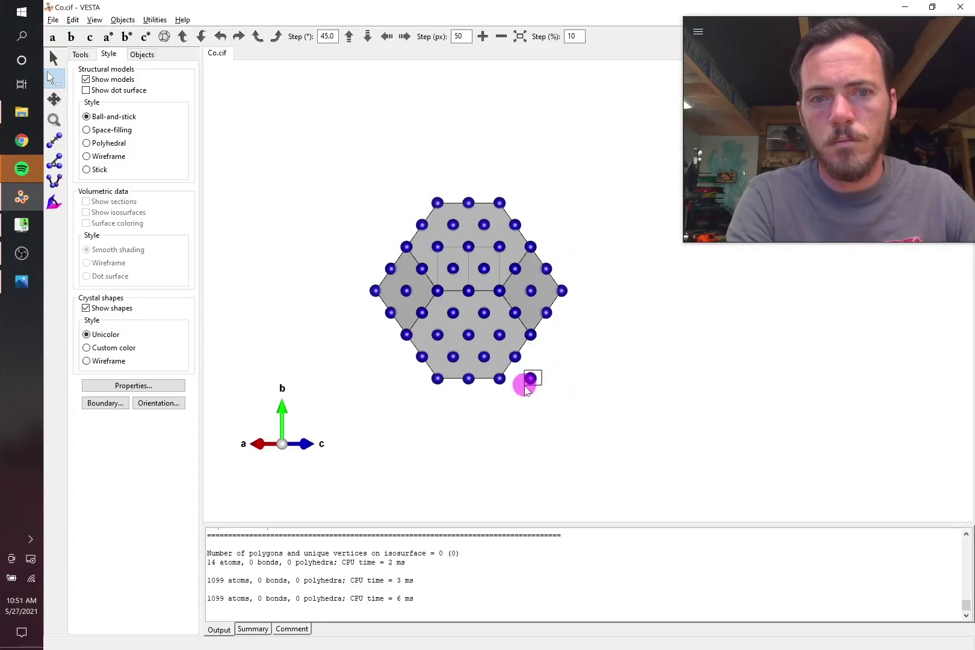
key("Delete")
- Rotate and flip the view to check the trimmed cluster, then return to the Select tool
left_click(238, 36)
left_click(201, 36)
left_click(201, 36)
left_click(201, 36)
left_click(201, 36)
left_click(201, 37)
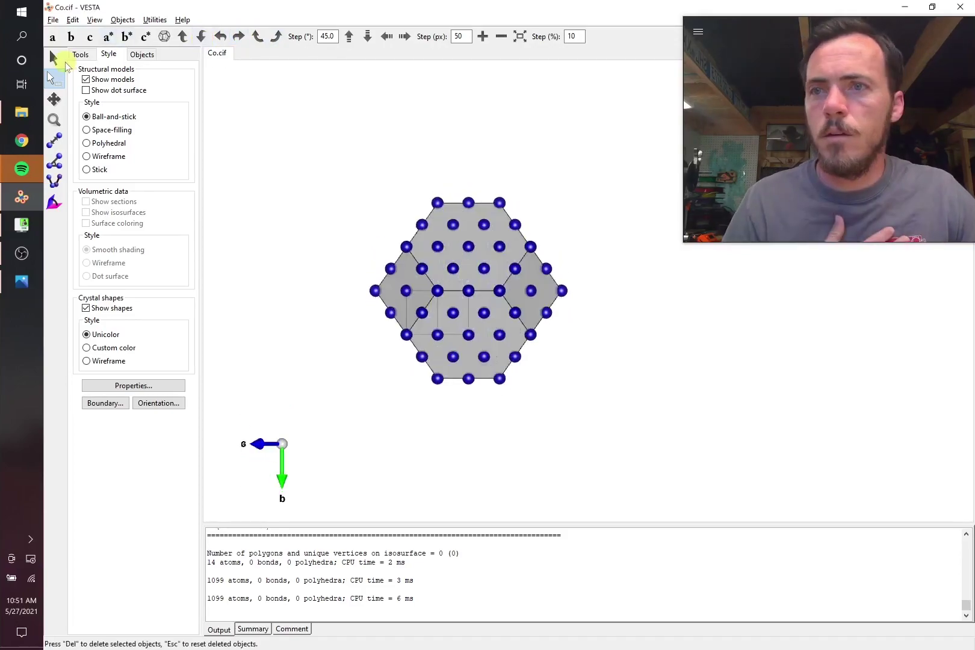
left_click(54, 58)
left_click_drag(542, 202, 361, 203)
left_click(403, 38)
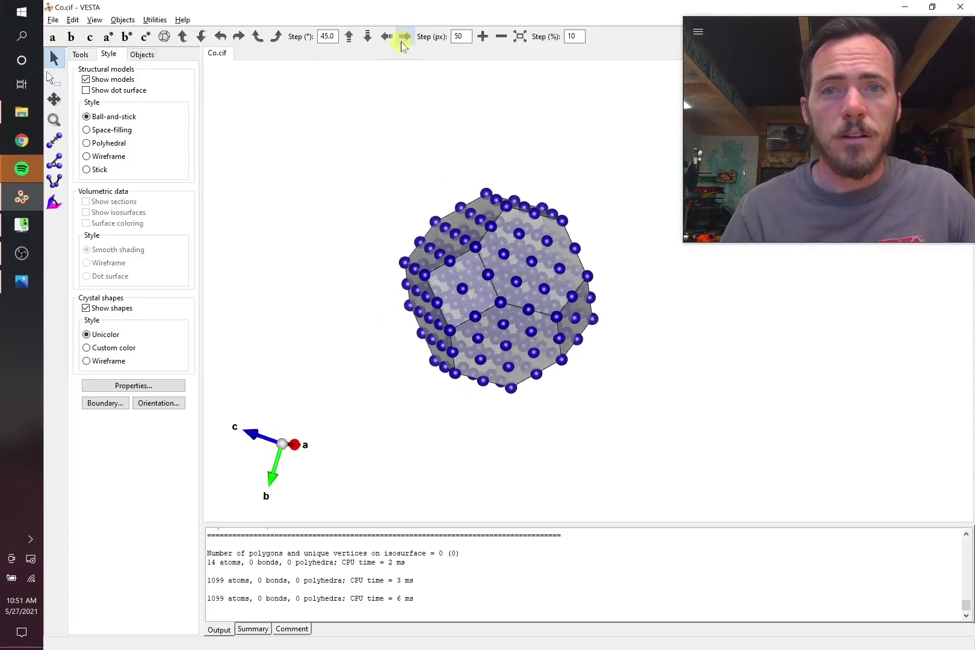
left_click(404, 37)
left_click(403, 38)
left_click_drag(559, 239, 441, 280)
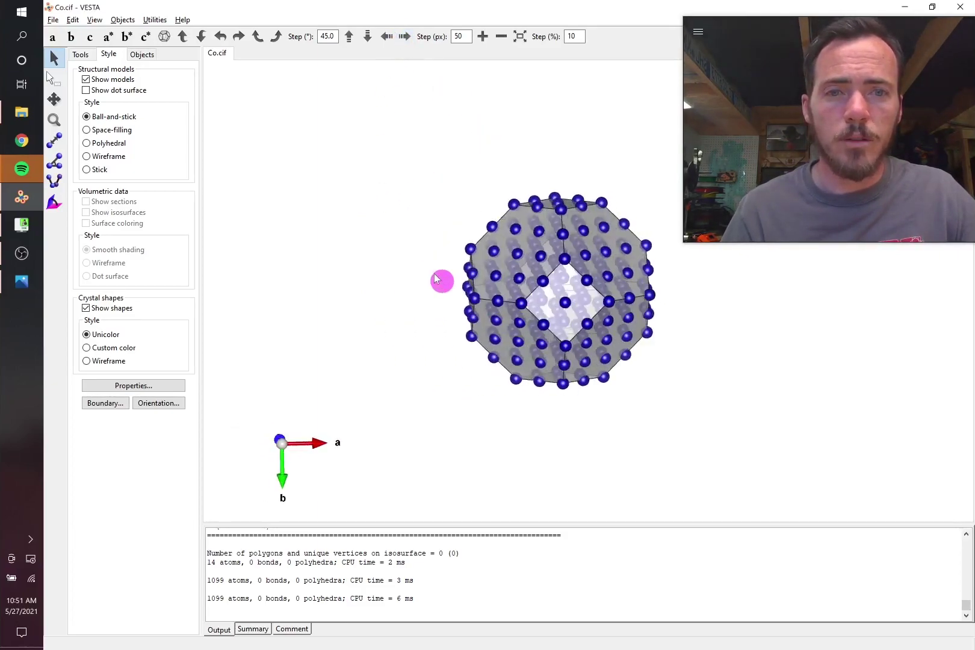
left_click(483, 37)
left_click(483, 37)
left_click(484, 37)
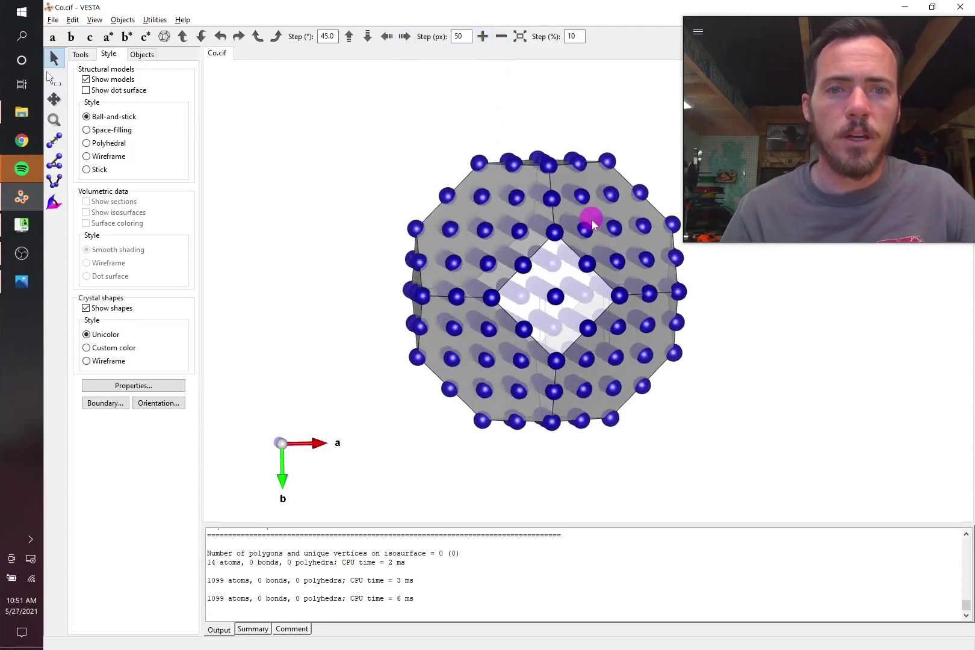
left_click_drag(587, 218, 429, 266)
key("alt+Tab")
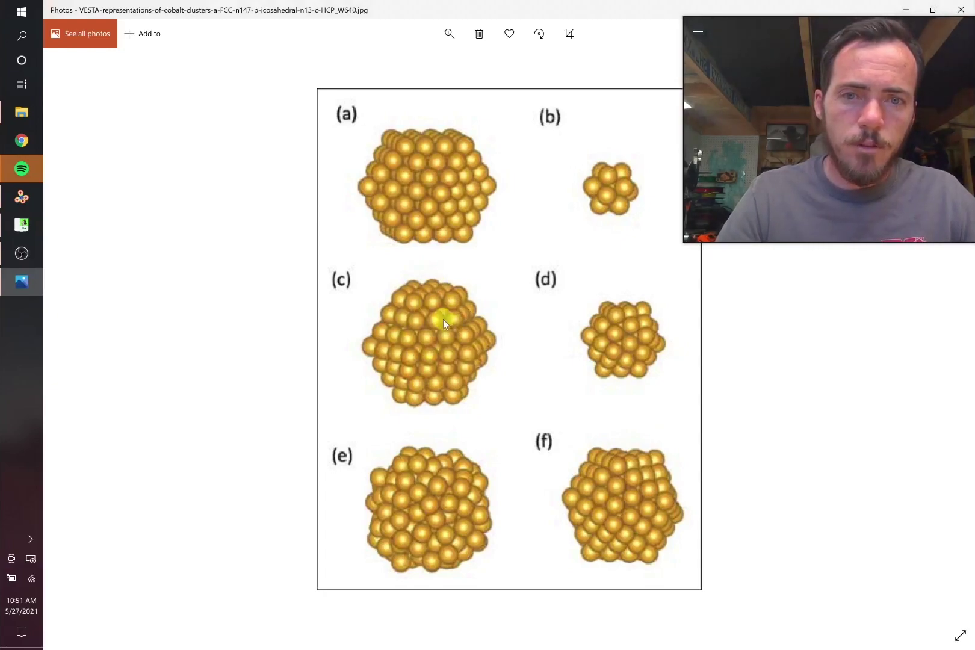
key("alt+Tab")
- Draw the cobalt cluster as space-filling spheres and turn off Show shapes for the crystal outline
left_click(87, 130)
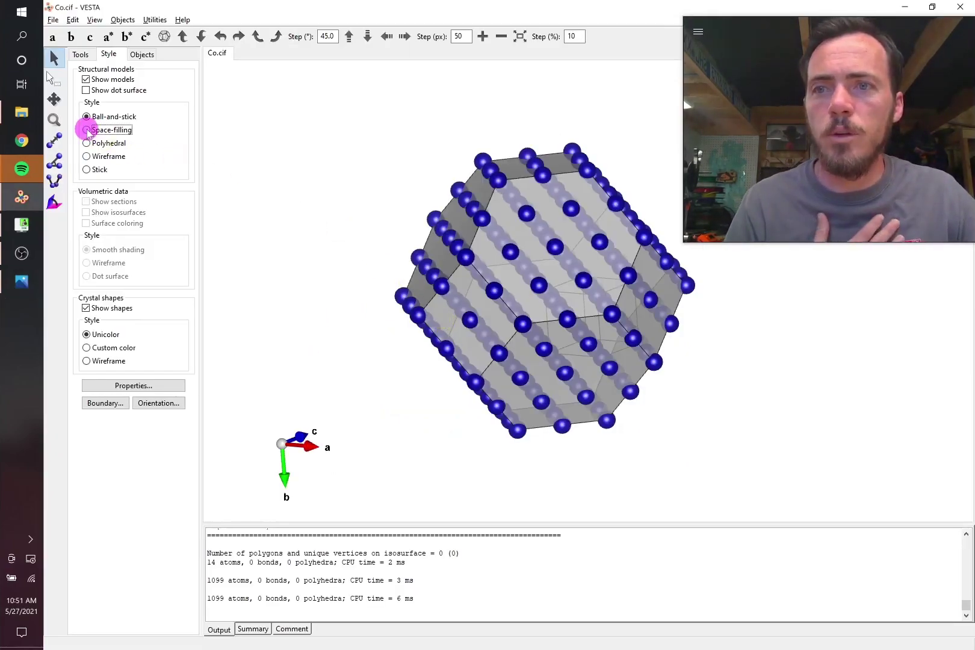
left_click_drag(526, 319, 590, 176)
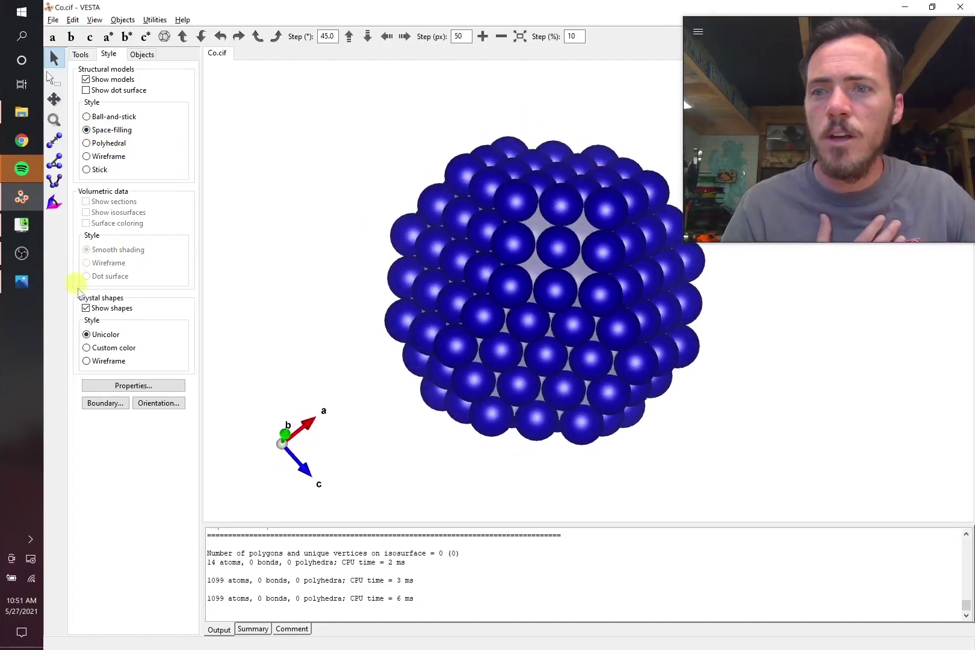
left_click(86, 308)
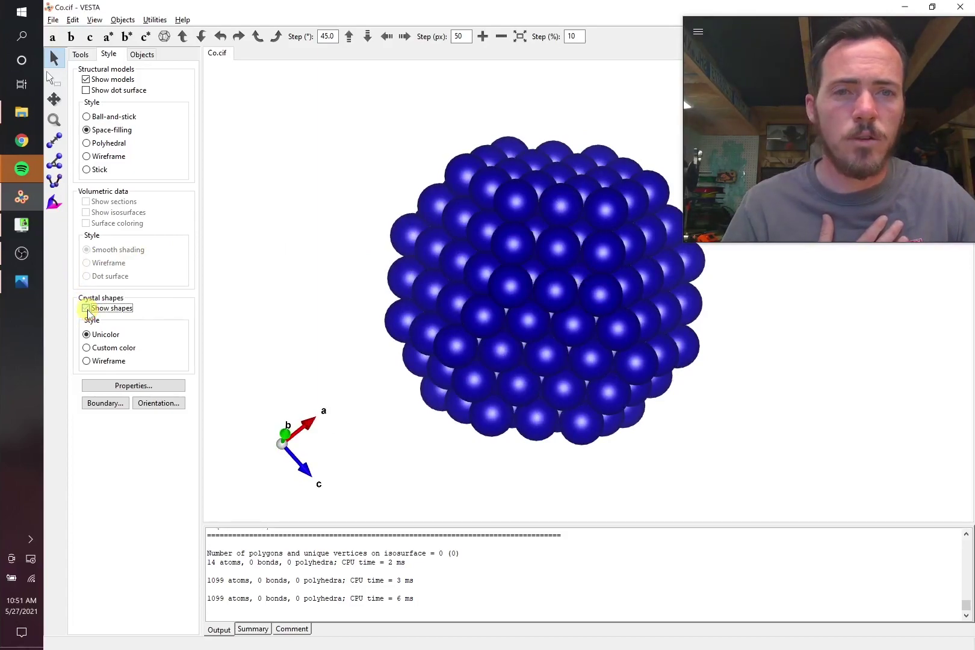
left_click_drag(527, 289, 598, 234)
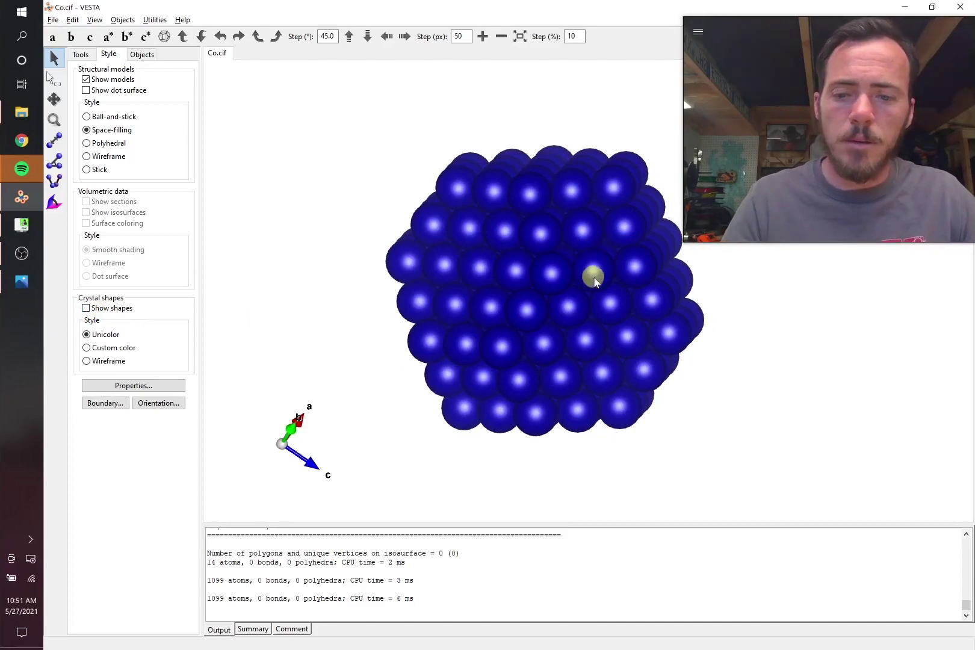
- Compare the rotated cluster against the FCC reference image, ending on a facet view
left_click_drag(592, 277, 548, 278)
key("alt+Tab")
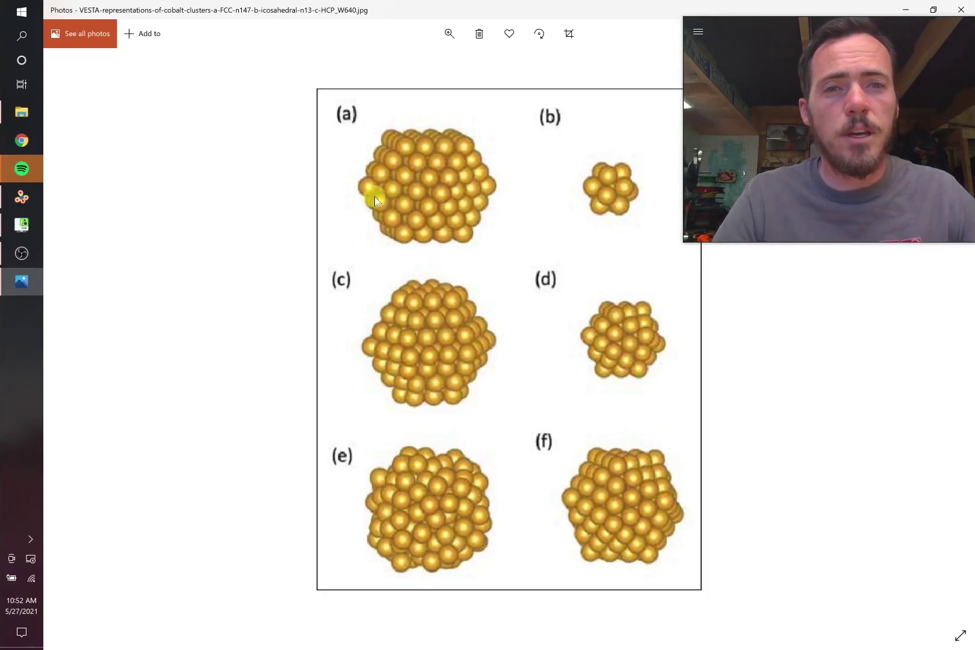
key("alt+Tab")
left_click_drag(559, 274, 411, 307)
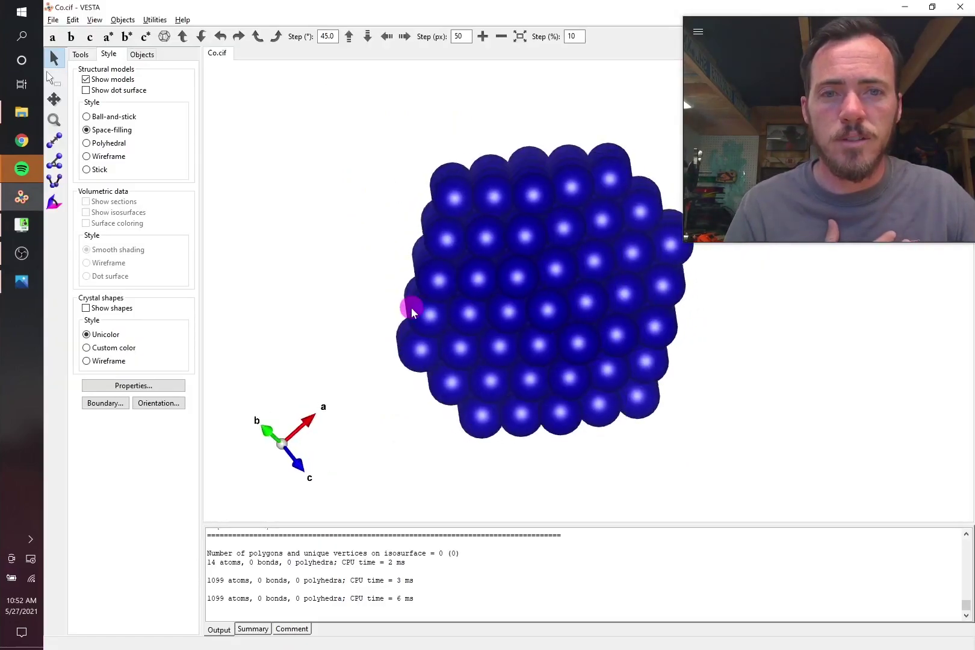
left_click_drag(494, 323, 555, 381)
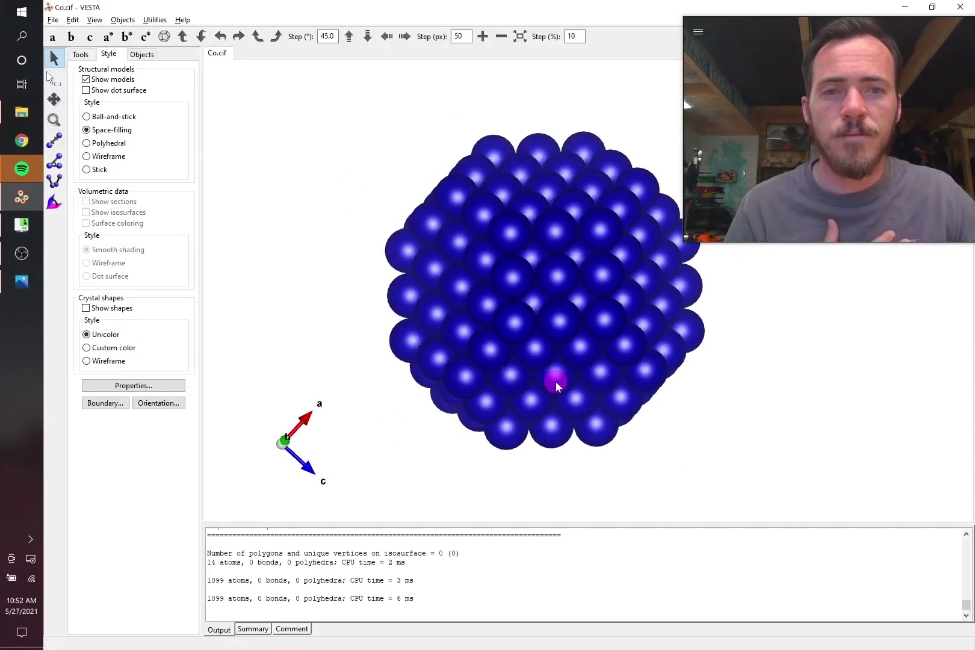